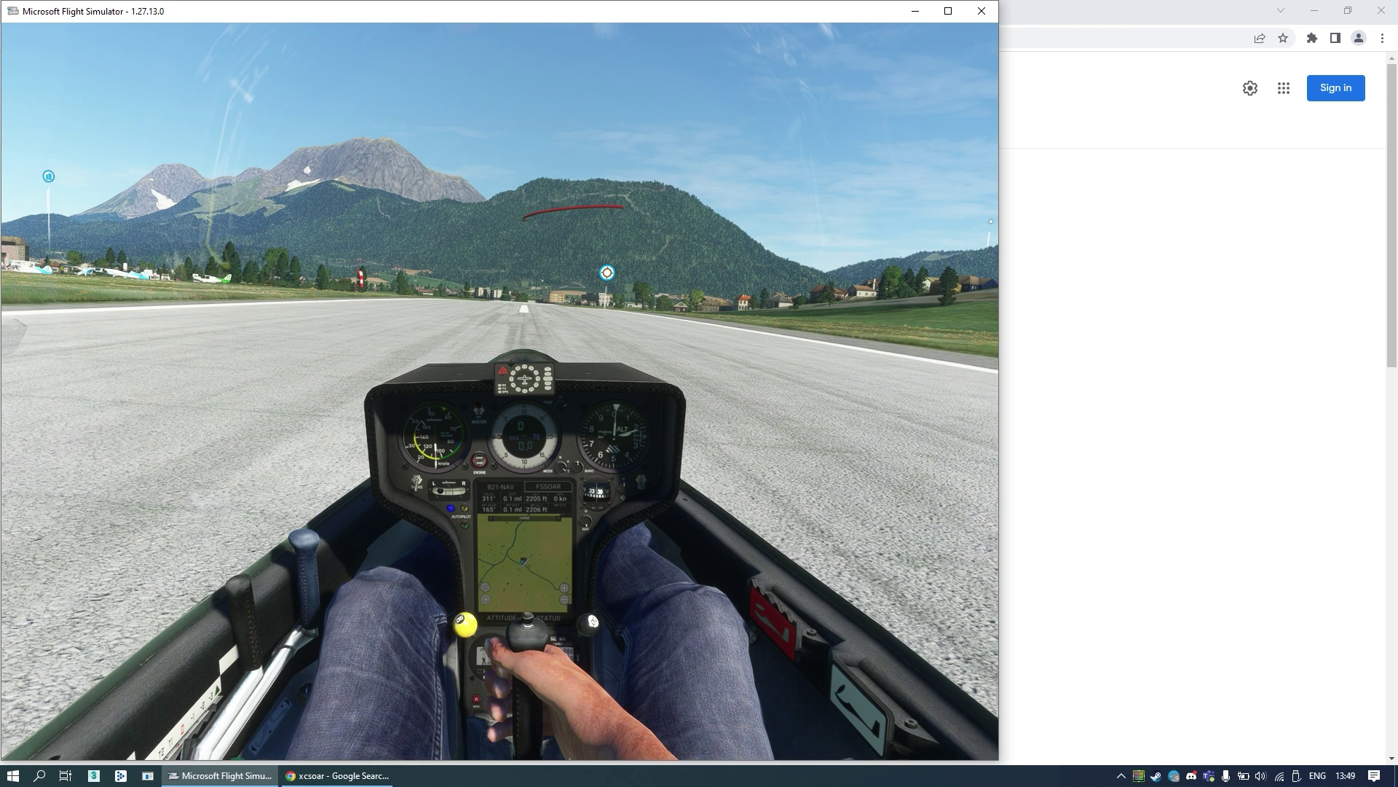
# Download XCSoar.exe for Windows (64 bit) from the xcsoar.org download page.
pyautogui.click(336, 775)
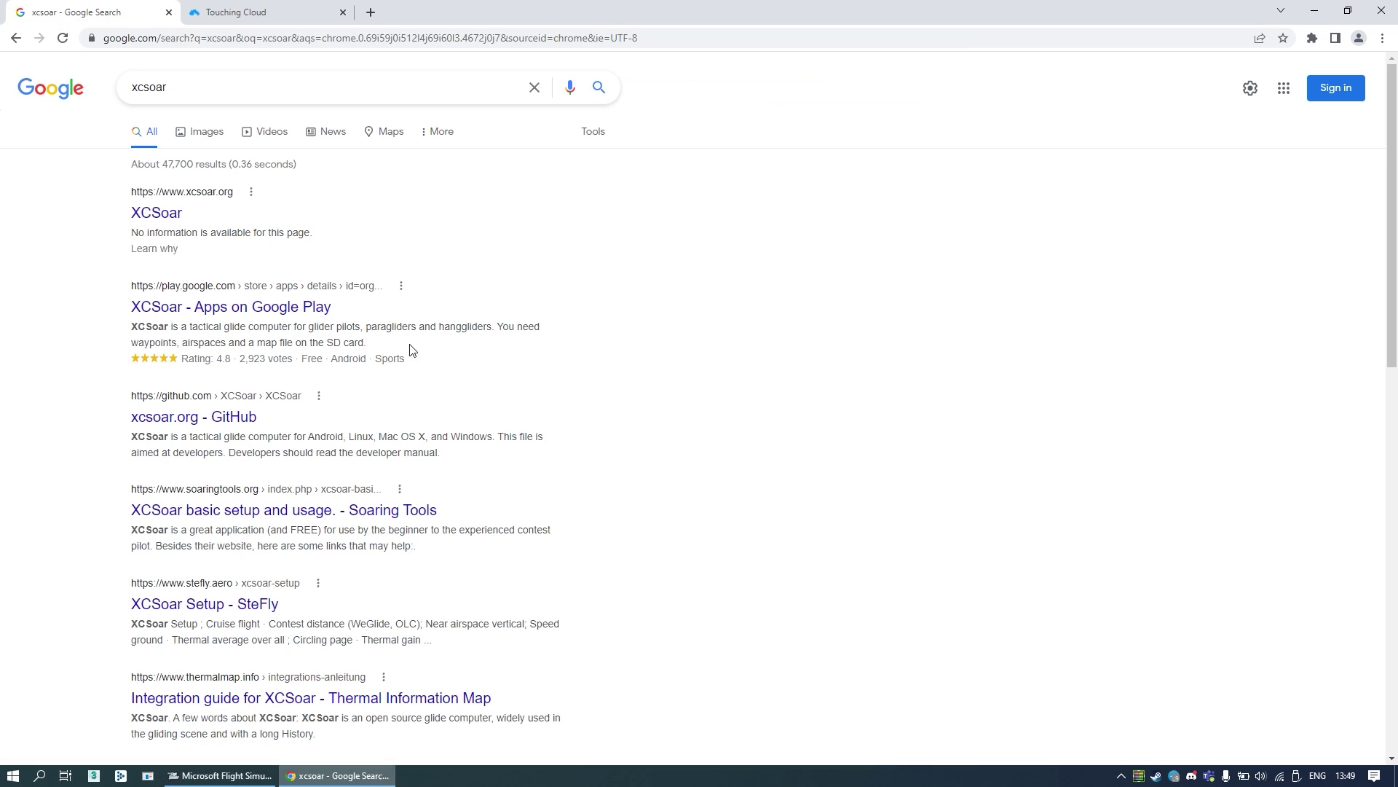
pyautogui.click(156, 214)
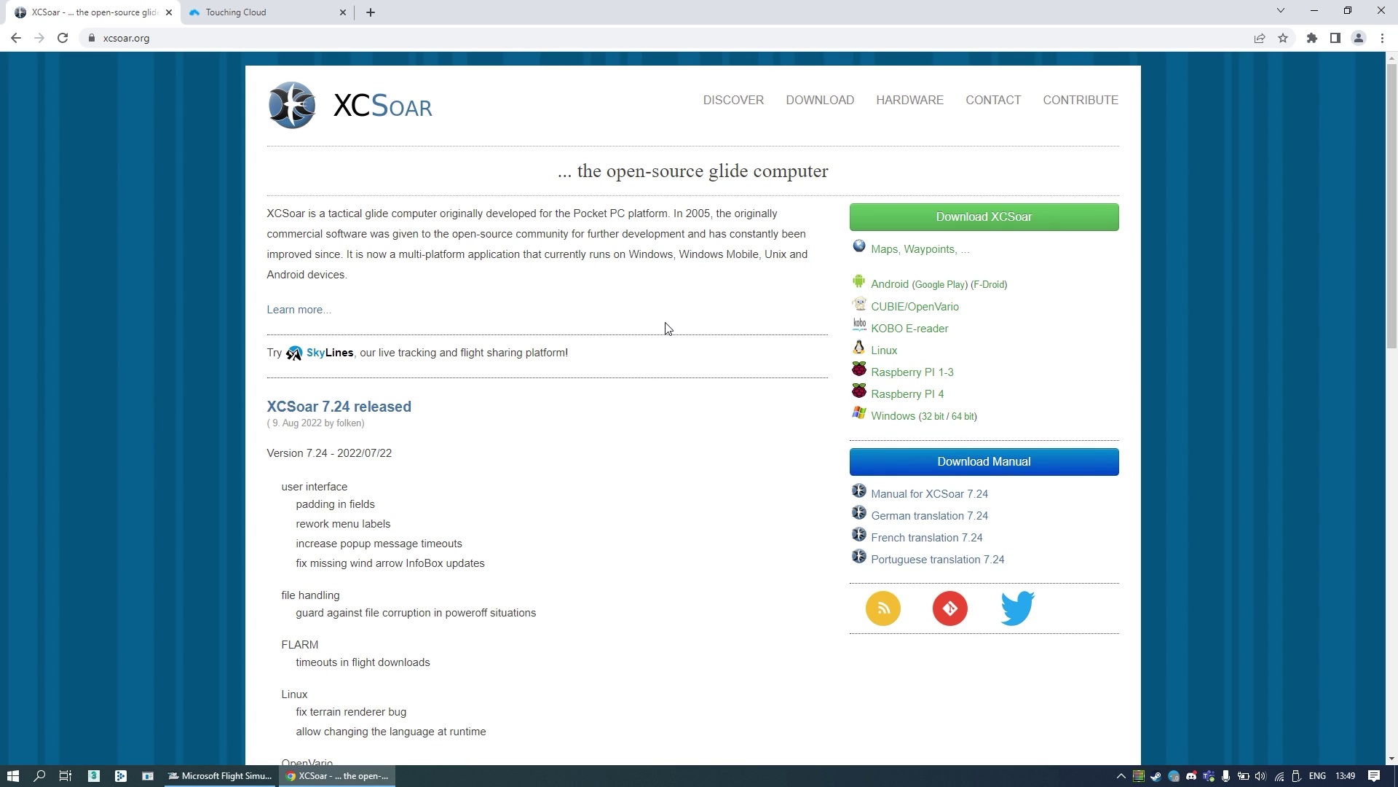
pyautogui.click(973, 218)
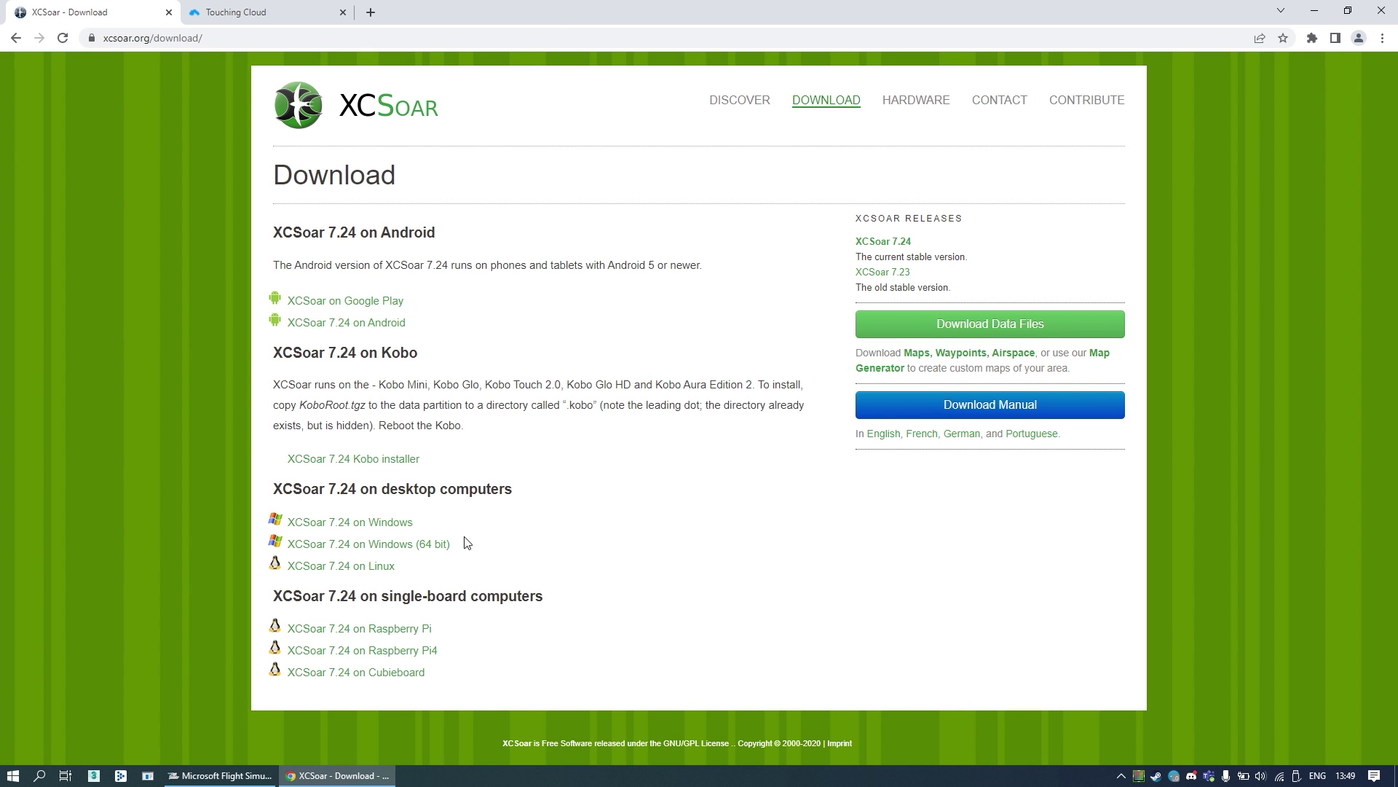
pyautogui.click(424, 551)
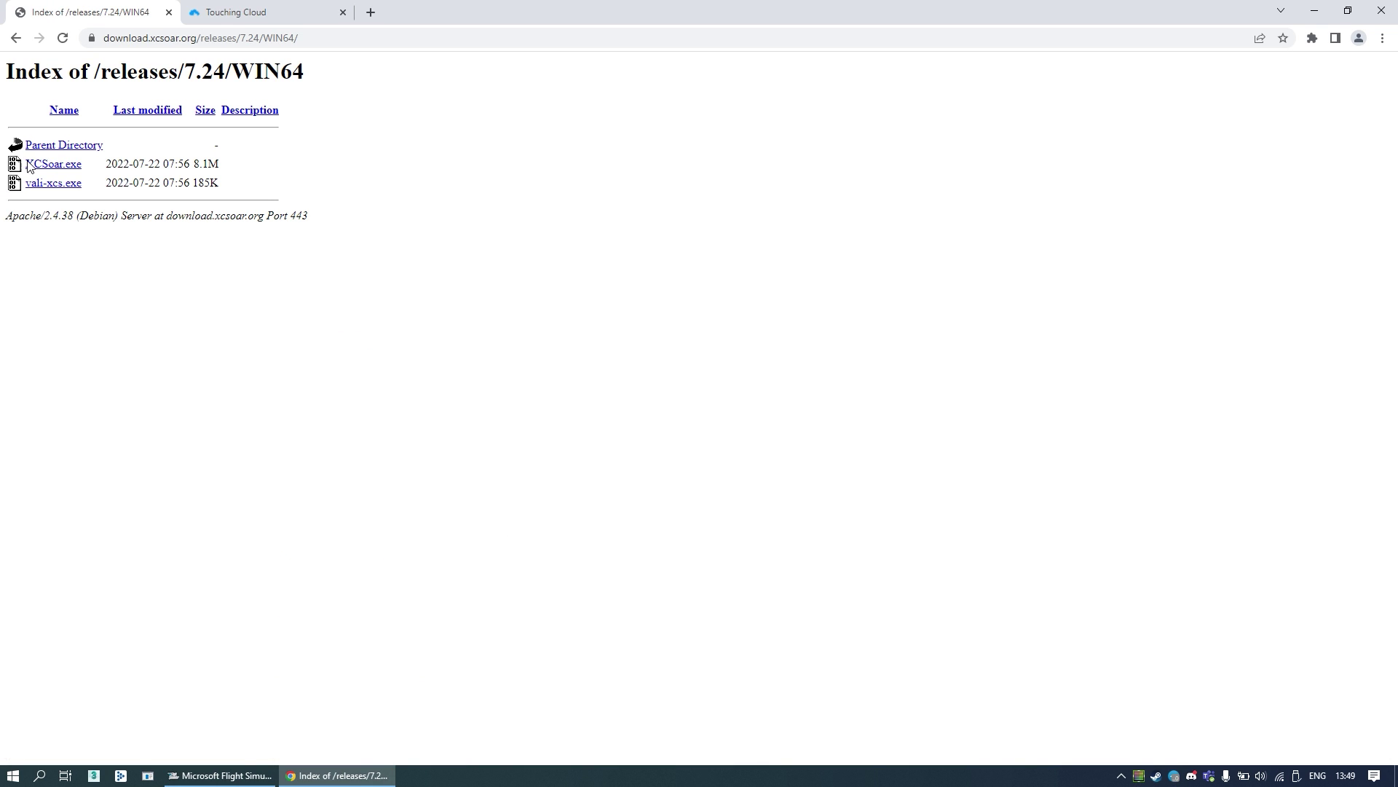
pyautogui.click(48, 165)
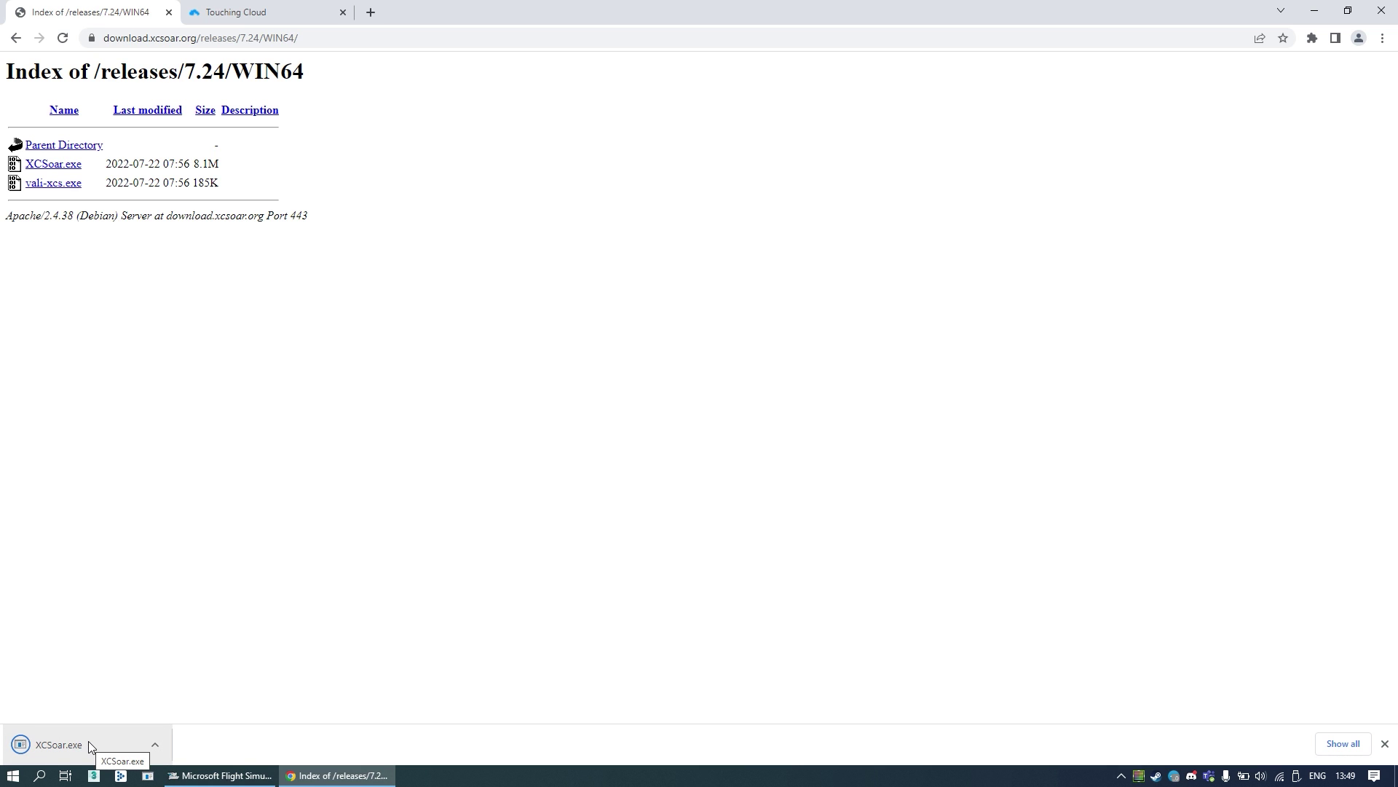
# Launch the downloaded XCSoar.exe, allowing it through SmartScreen with Run anyway.
pyautogui.click(98, 748)
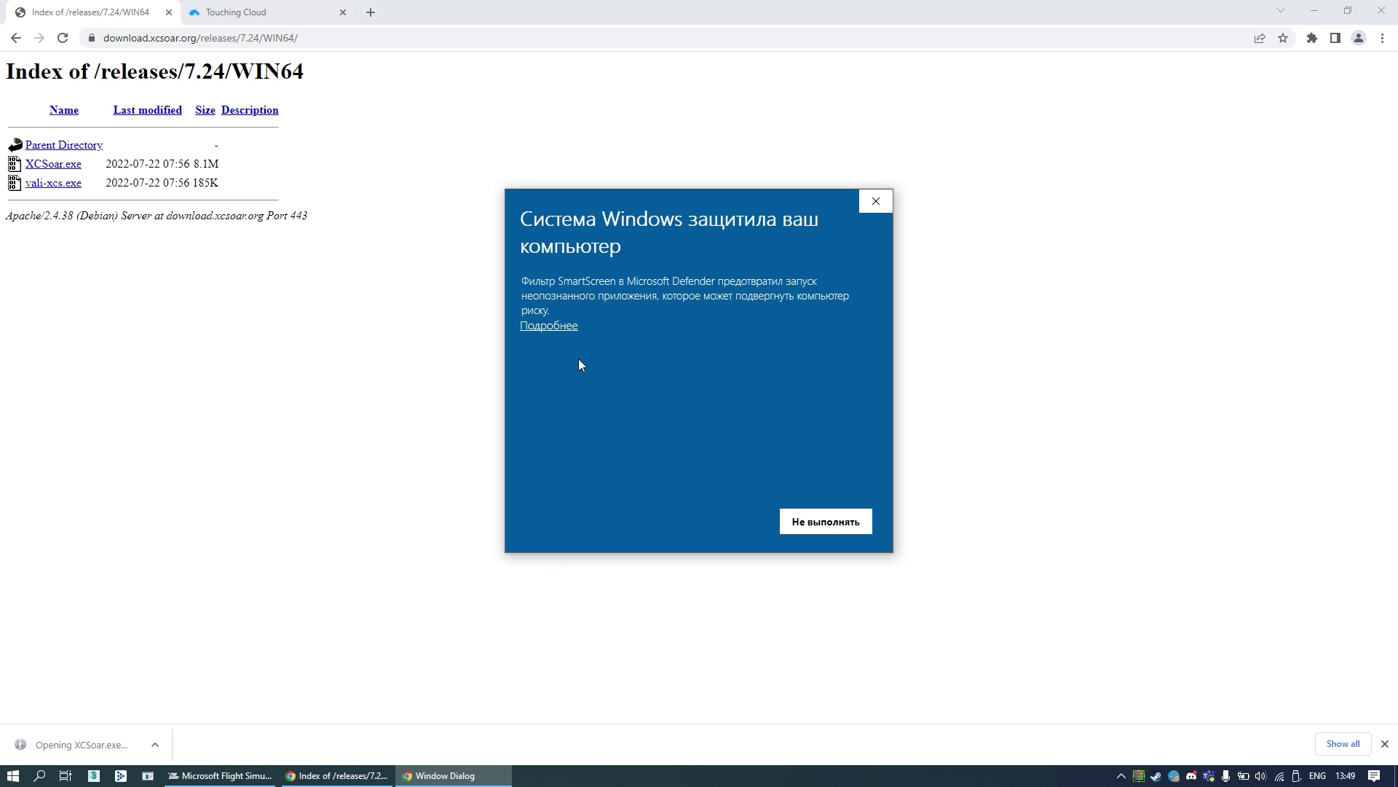
pyautogui.click(555, 328)
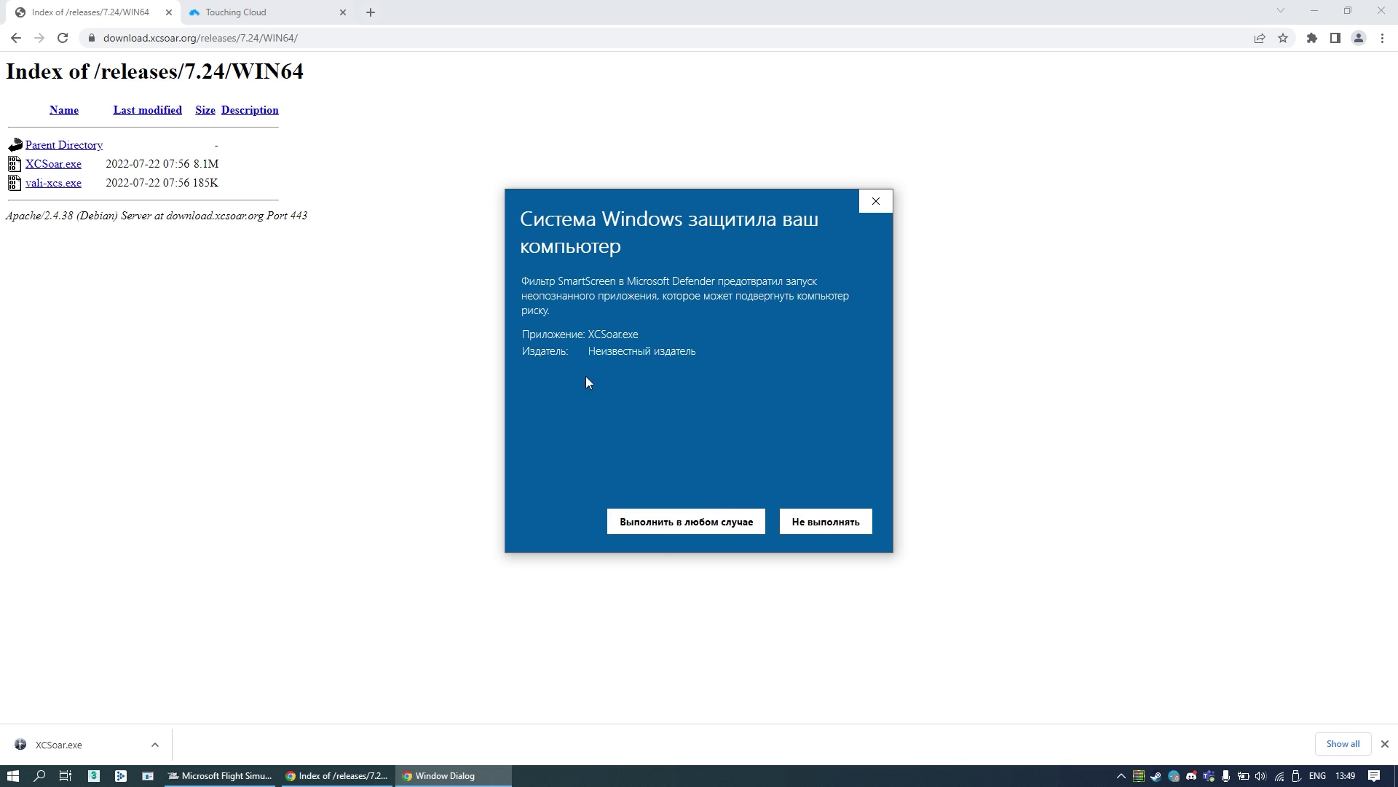
pyautogui.click(664, 526)
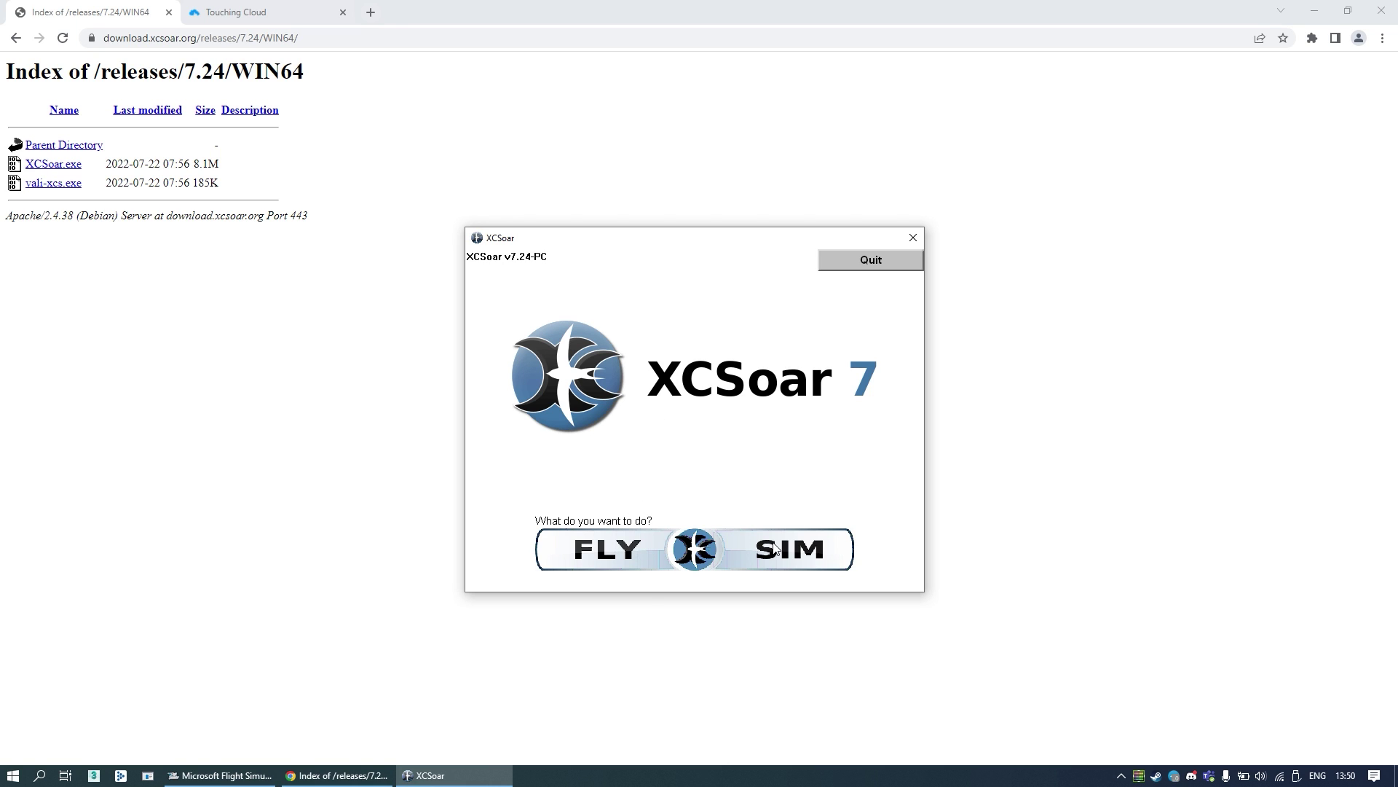
# Start XCSoar in FLY mode and open Config > System from the map menu.
pyautogui.click(610, 557)
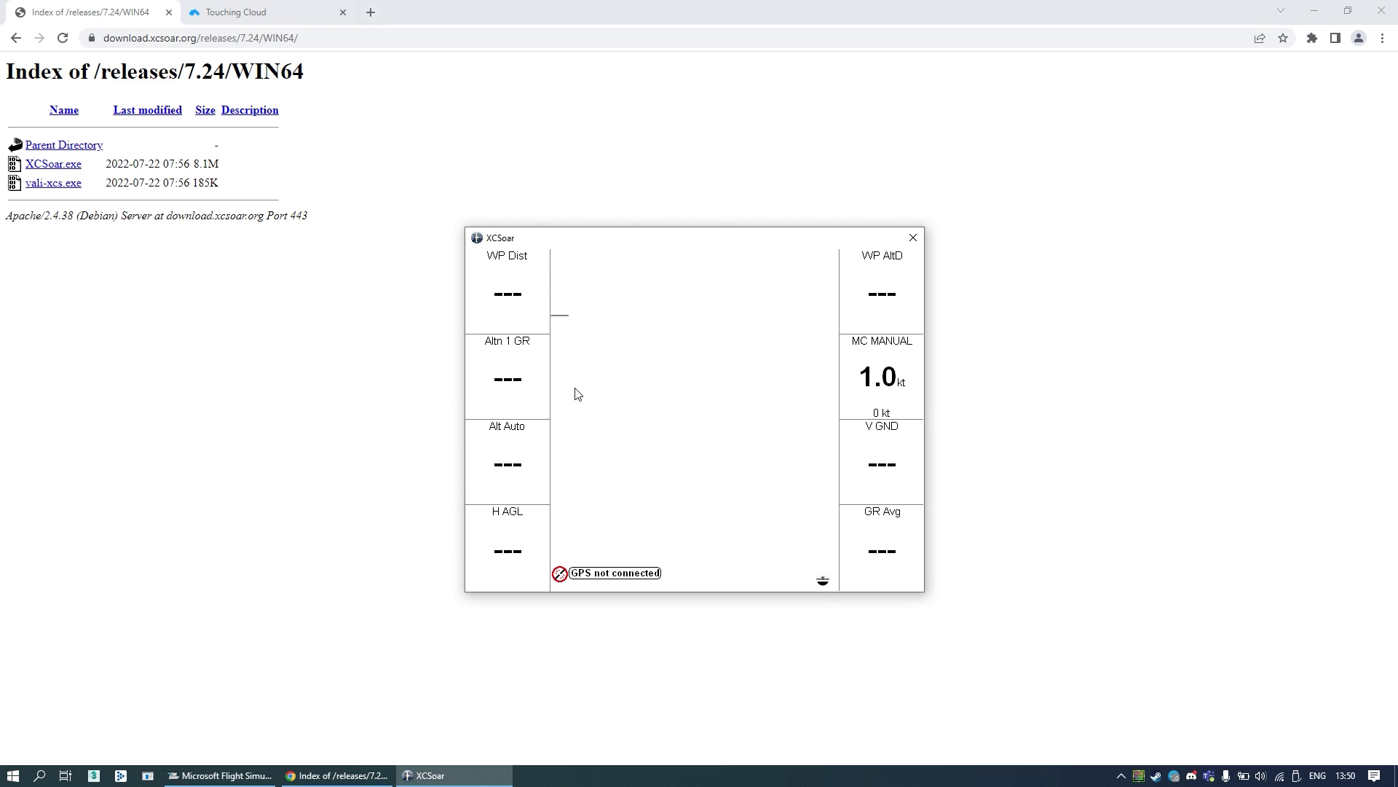
pyautogui.moveTo(683, 237); pyautogui.dragTo(696, 239)
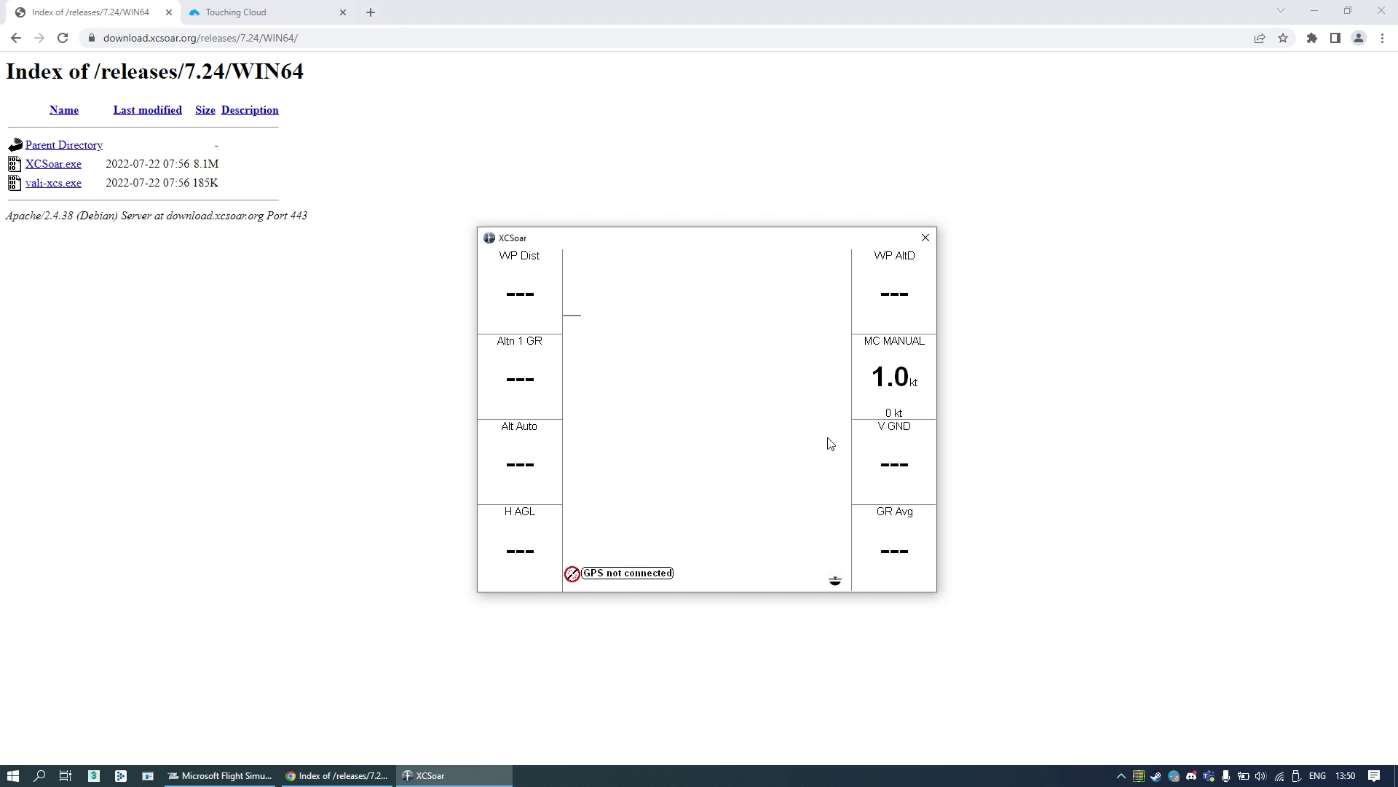
pyautogui.doubleClick(651, 392)
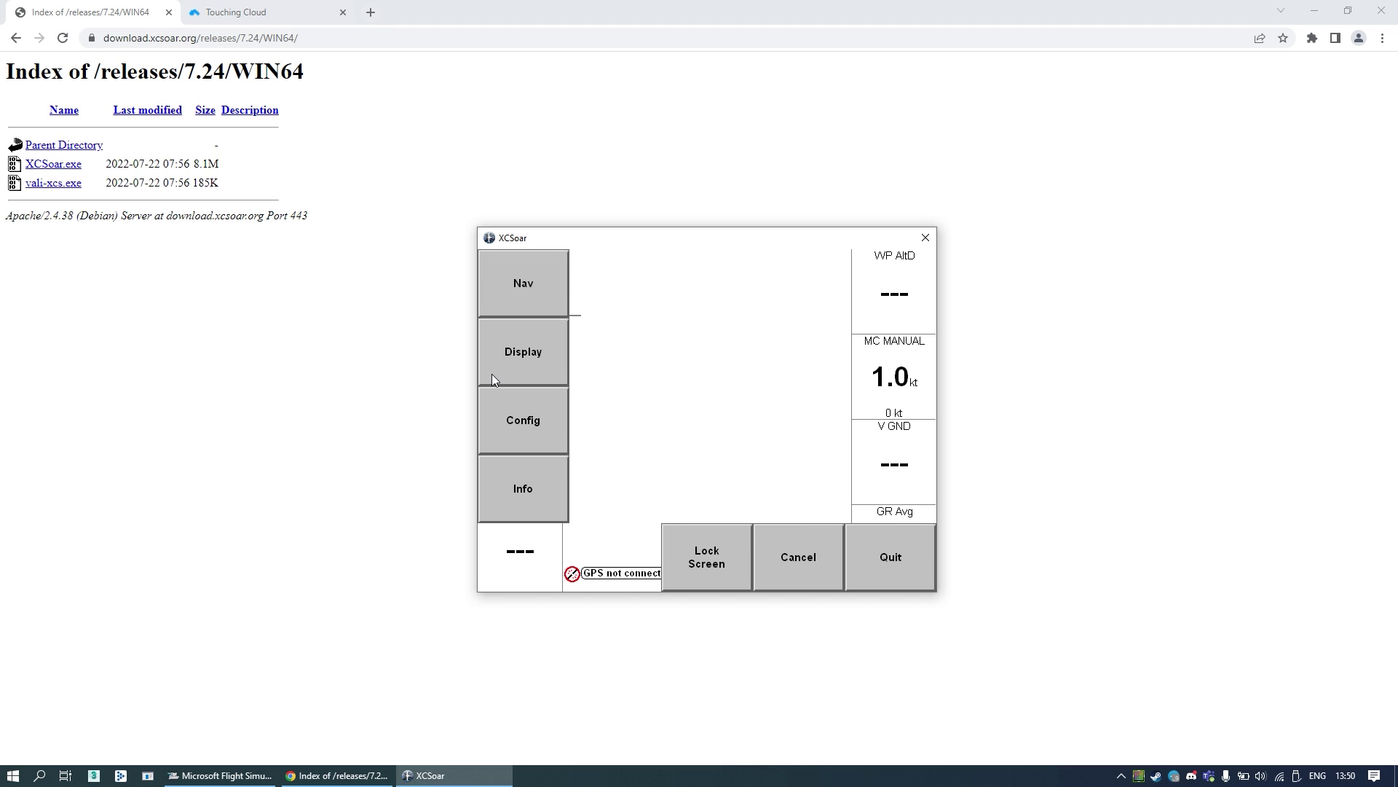
pyautogui.click(524, 422)
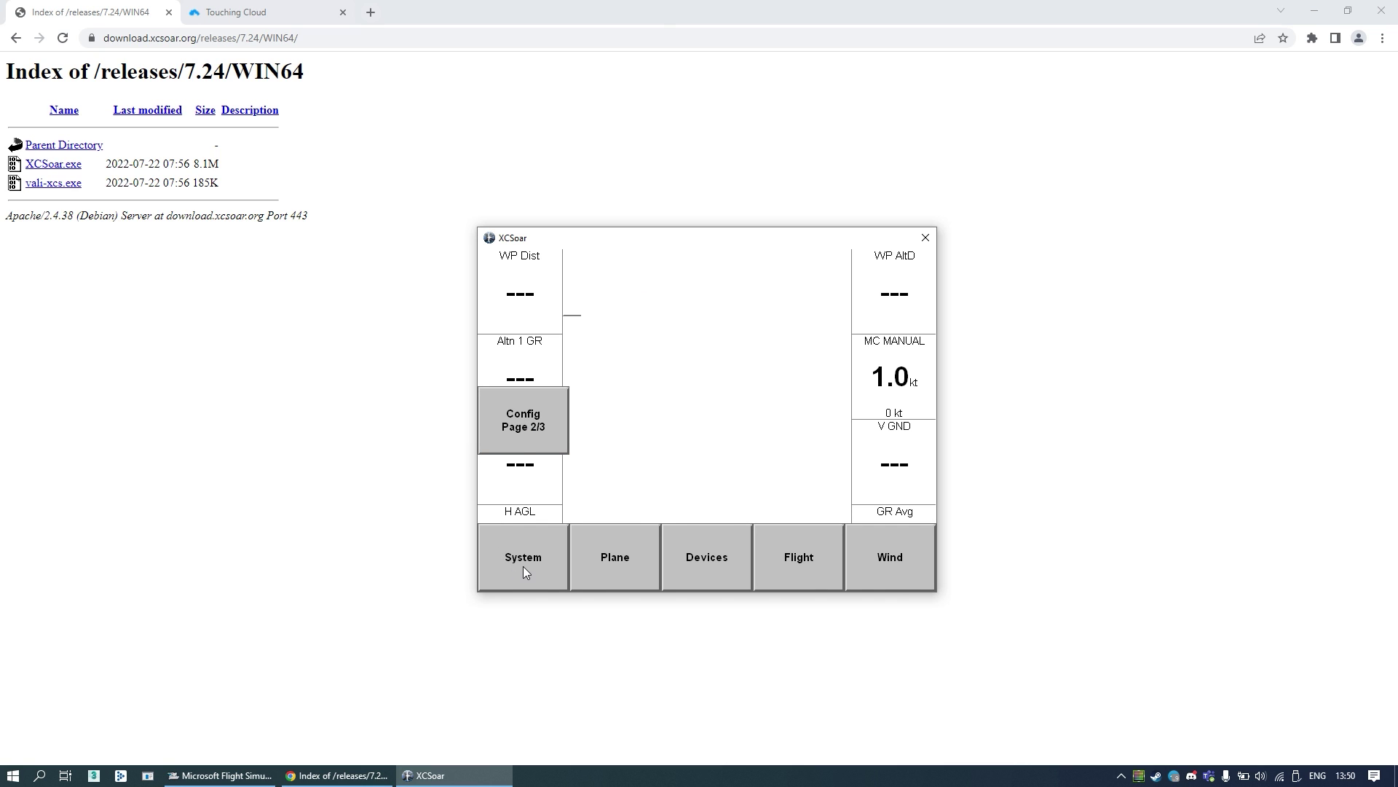
pyautogui.click(521, 565)
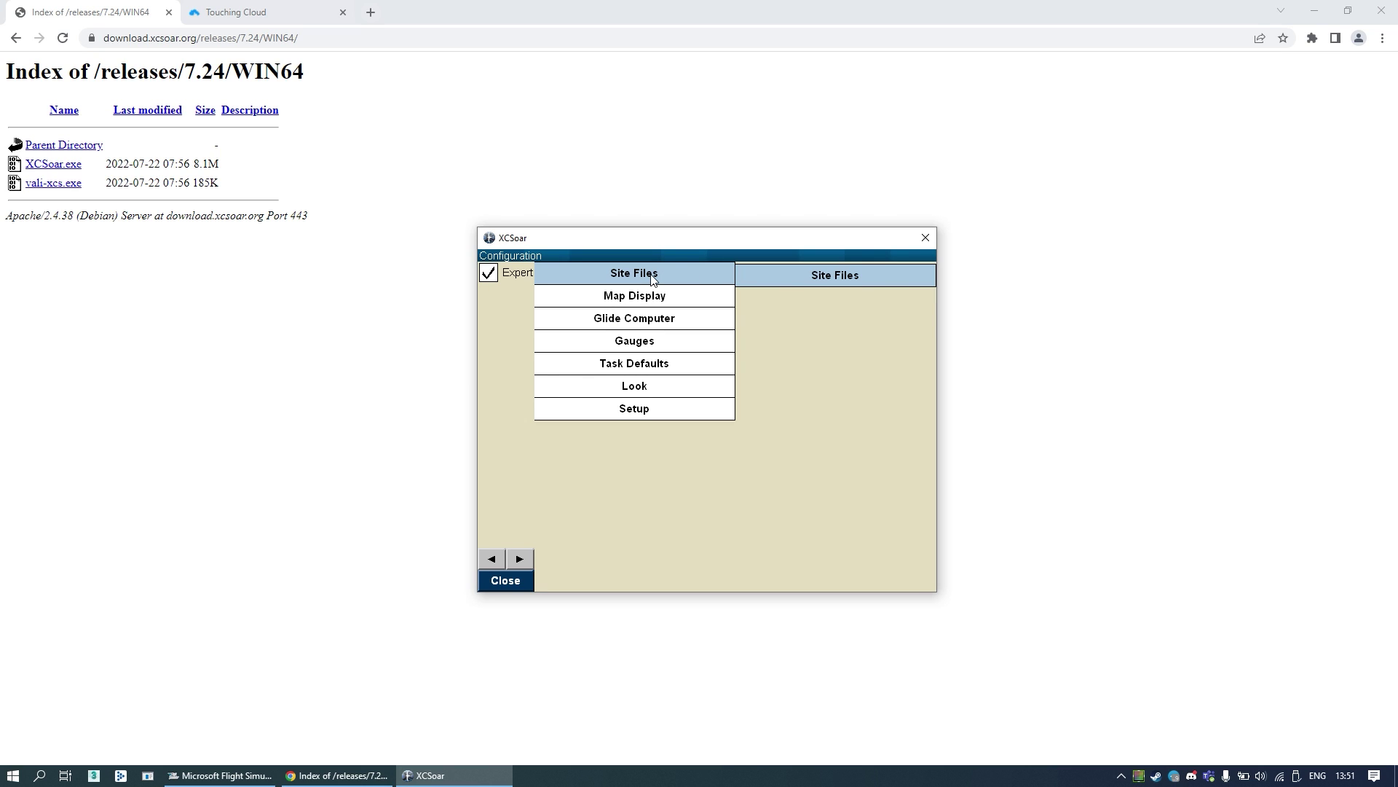
# Download ALPS.xcm and set it as the Site Files map database.
pyautogui.click(754, 274)
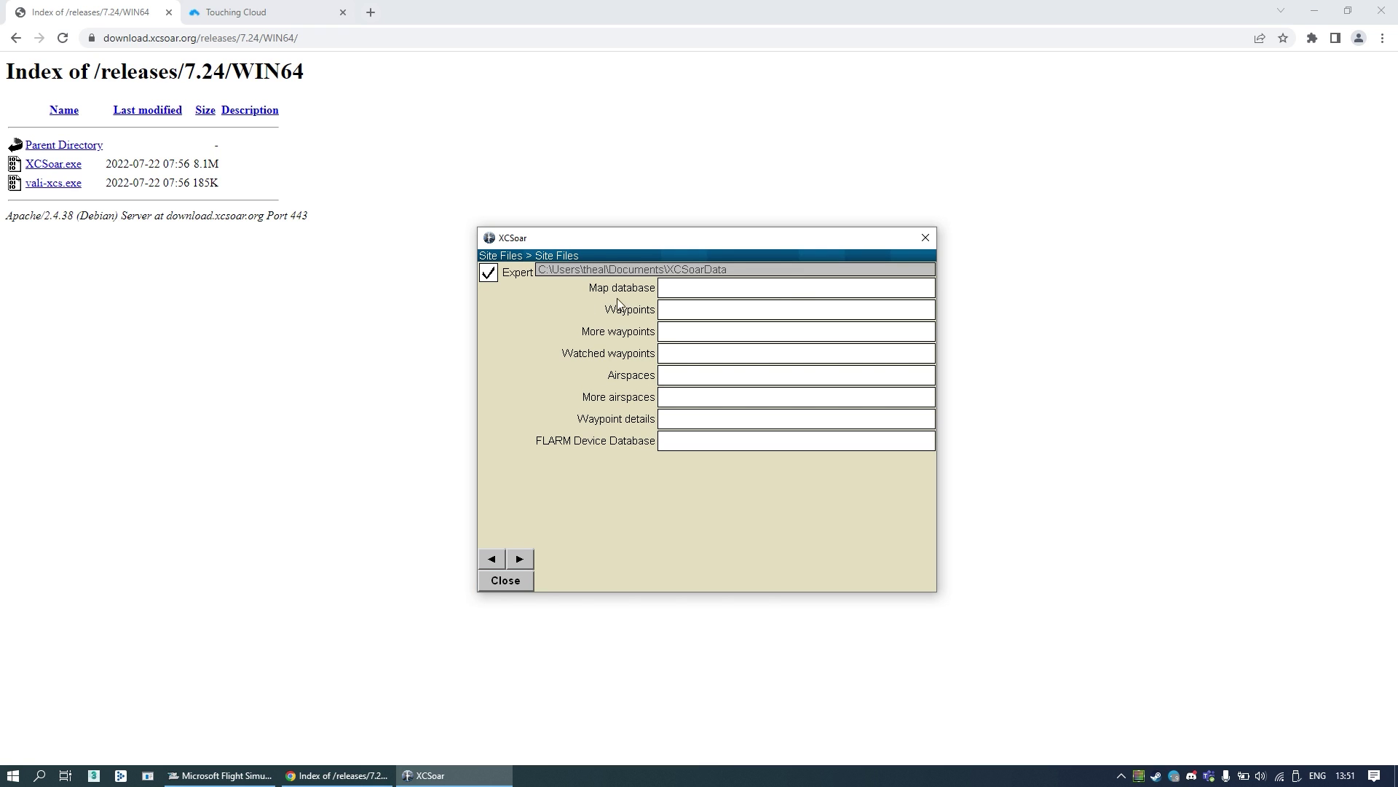
pyautogui.click(674, 295)
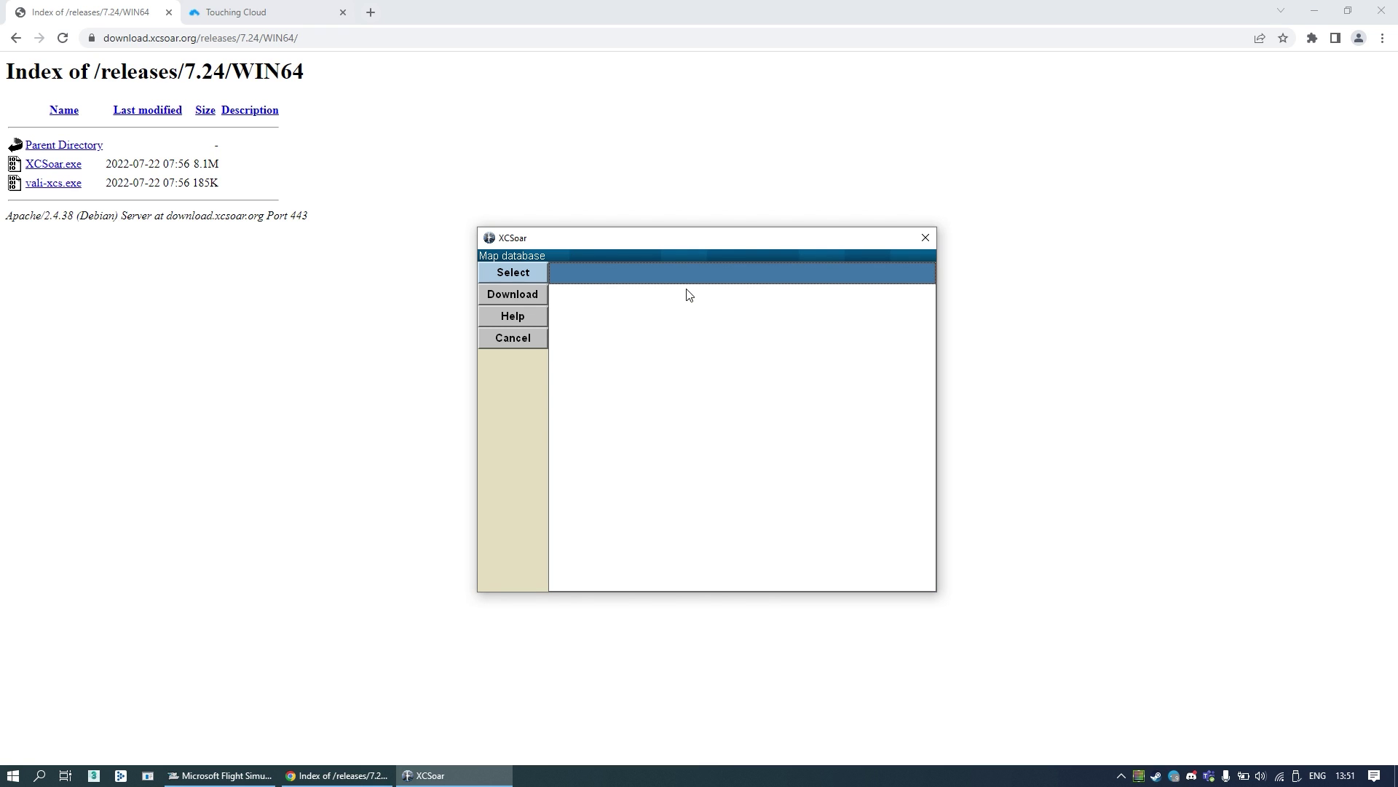
pyautogui.click(524, 294)
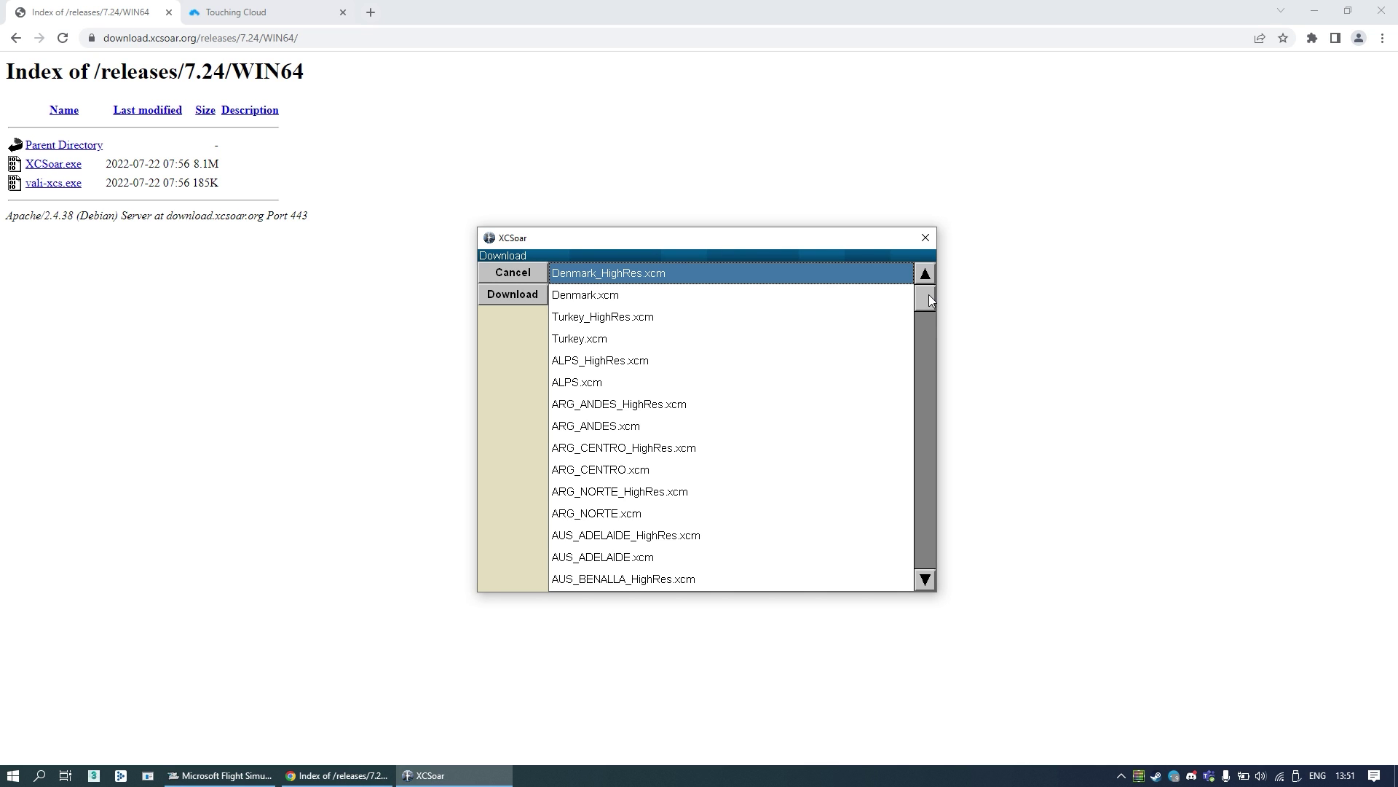
pyautogui.moveTo(929, 295)
pyautogui.mouseDown()
pyautogui.moveTo(931, 356)
pyautogui.moveTo(926, 286)
pyautogui.mouseUp()
pyautogui.click(572, 385)
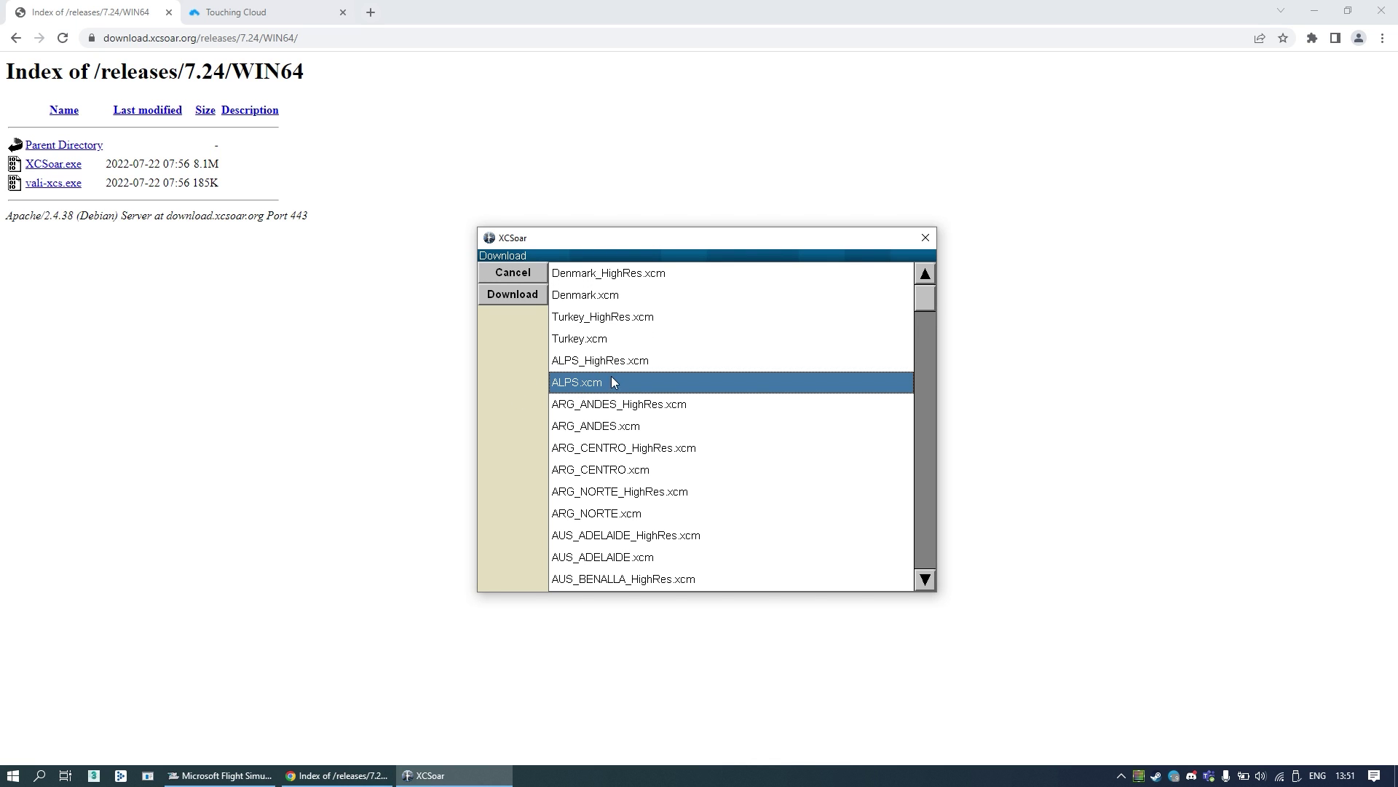
pyautogui.click(512, 295)
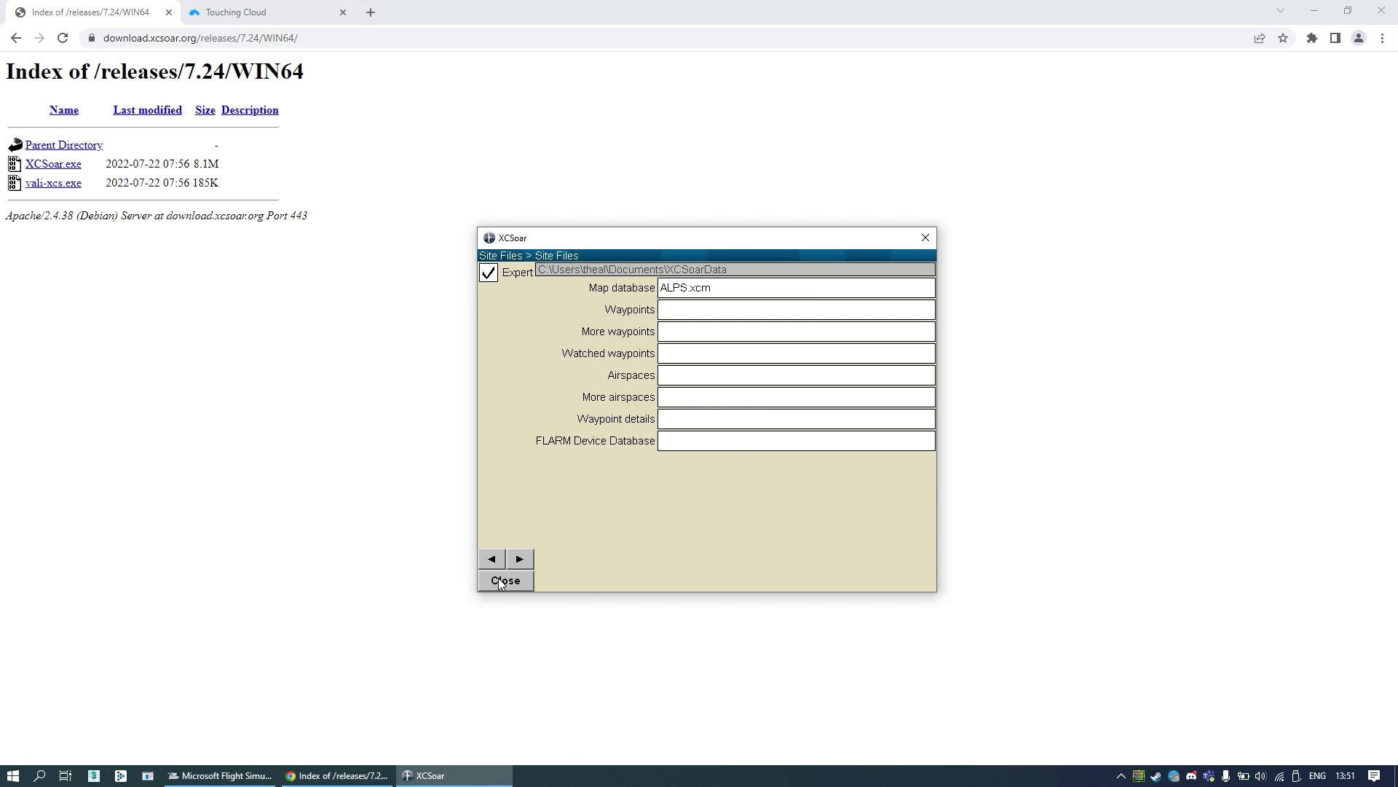
# Close configuration, zoom out on the Alpine map, and switch to Chrome's Touching Cloud tab.
pyautogui.click(501, 582)
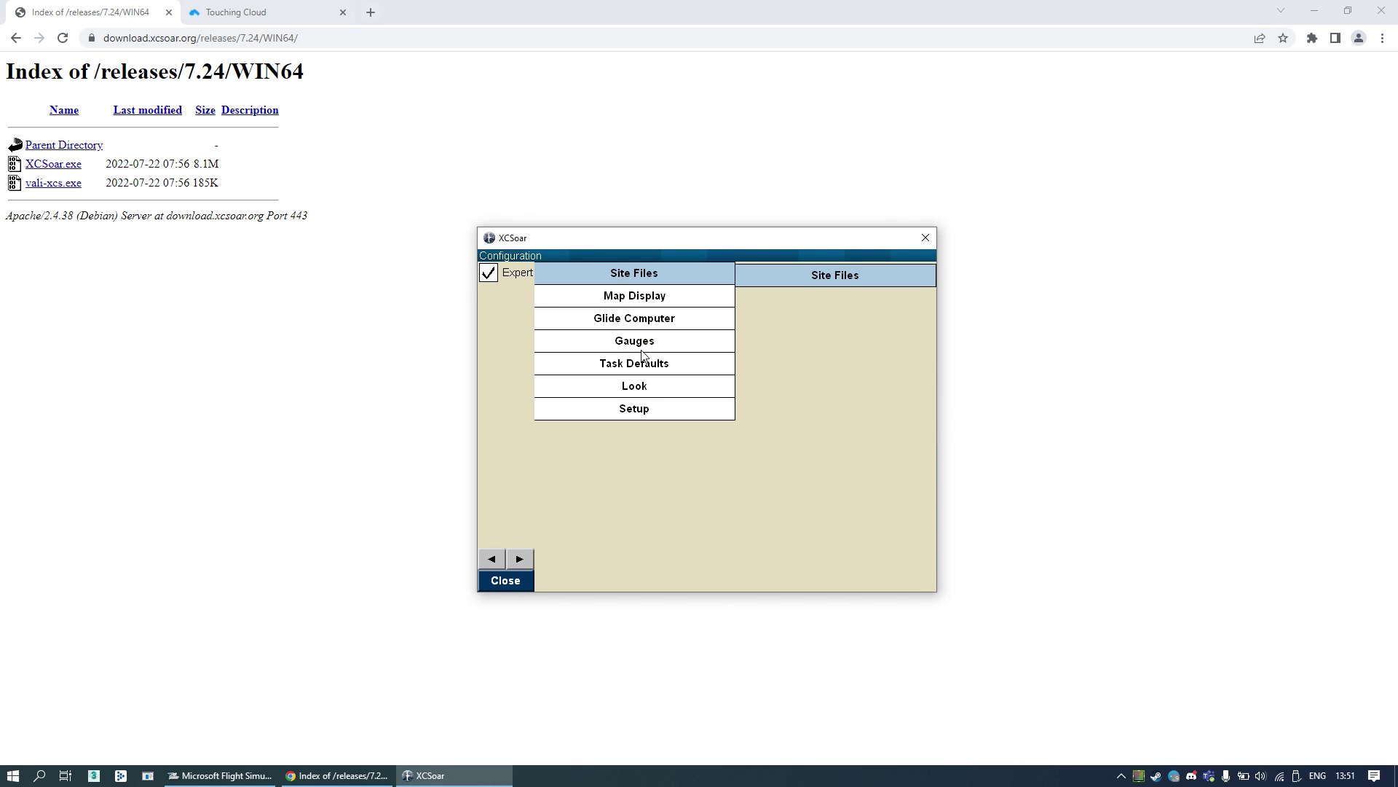
pyautogui.click(520, 579)
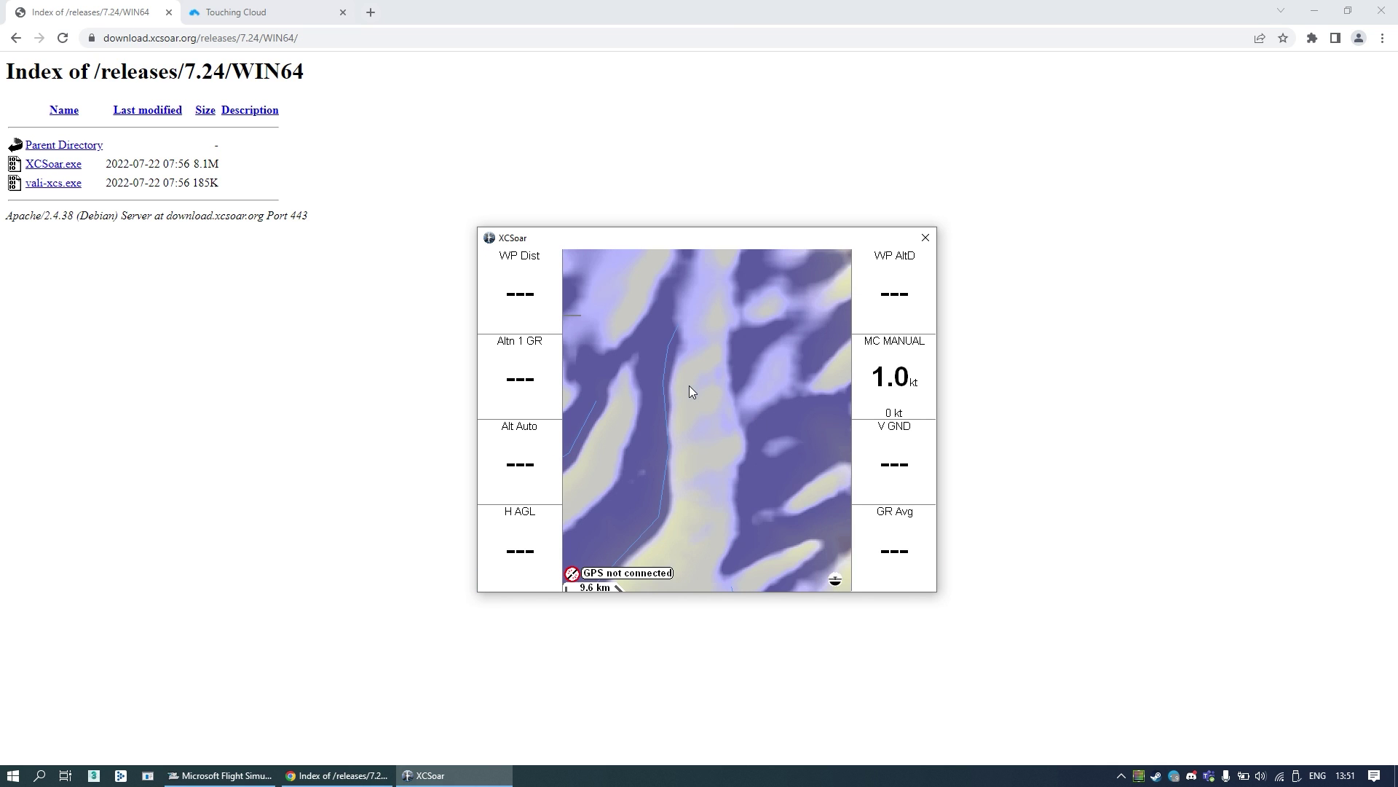
pyautogui.scroll(-4, 692, 397)
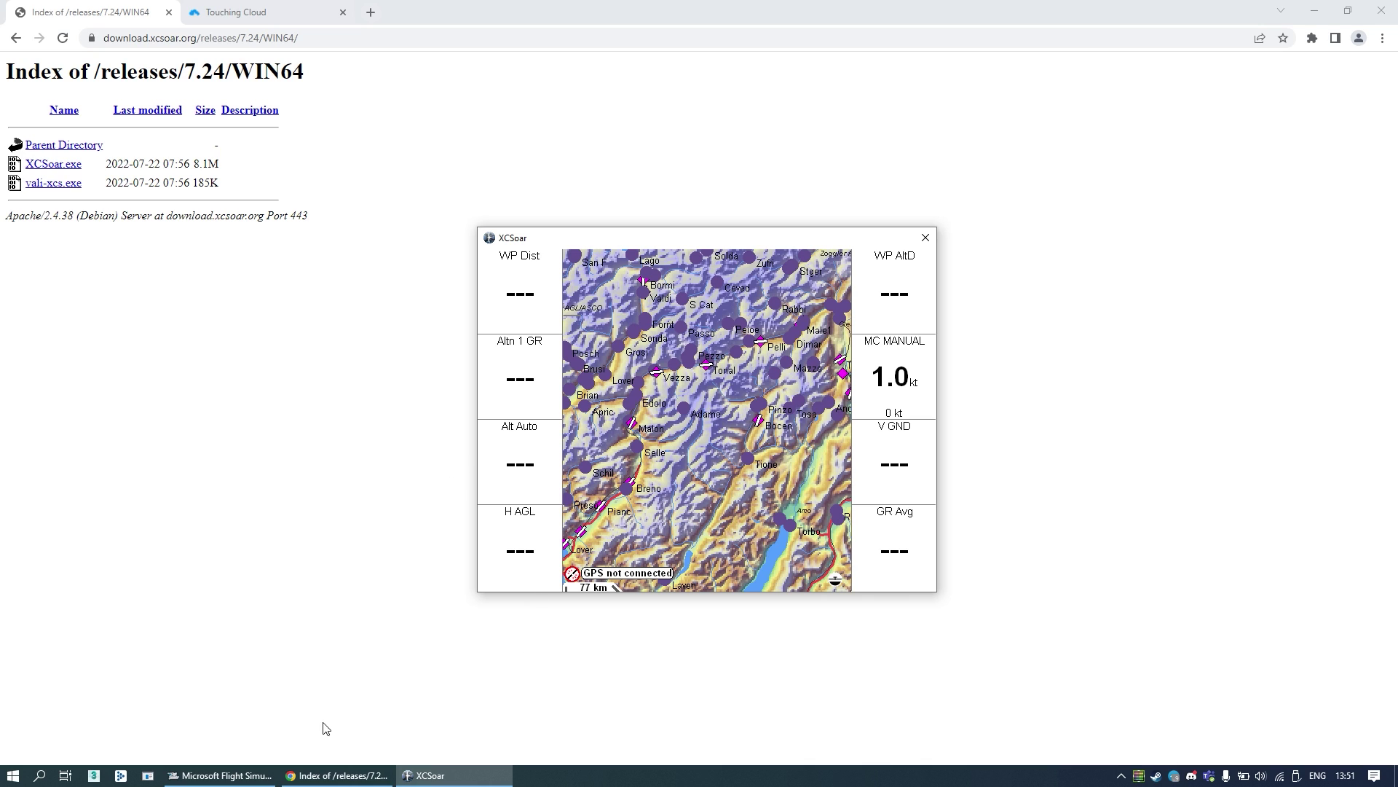
pyautogui.click(336, 775)
pyautogui.click(235, 12)
# Download Kinetic Assistant v0.16.3.2 from the cloud, then close its Touching Cloud tab.
pyautogui.scroll(-3, 721, 365)
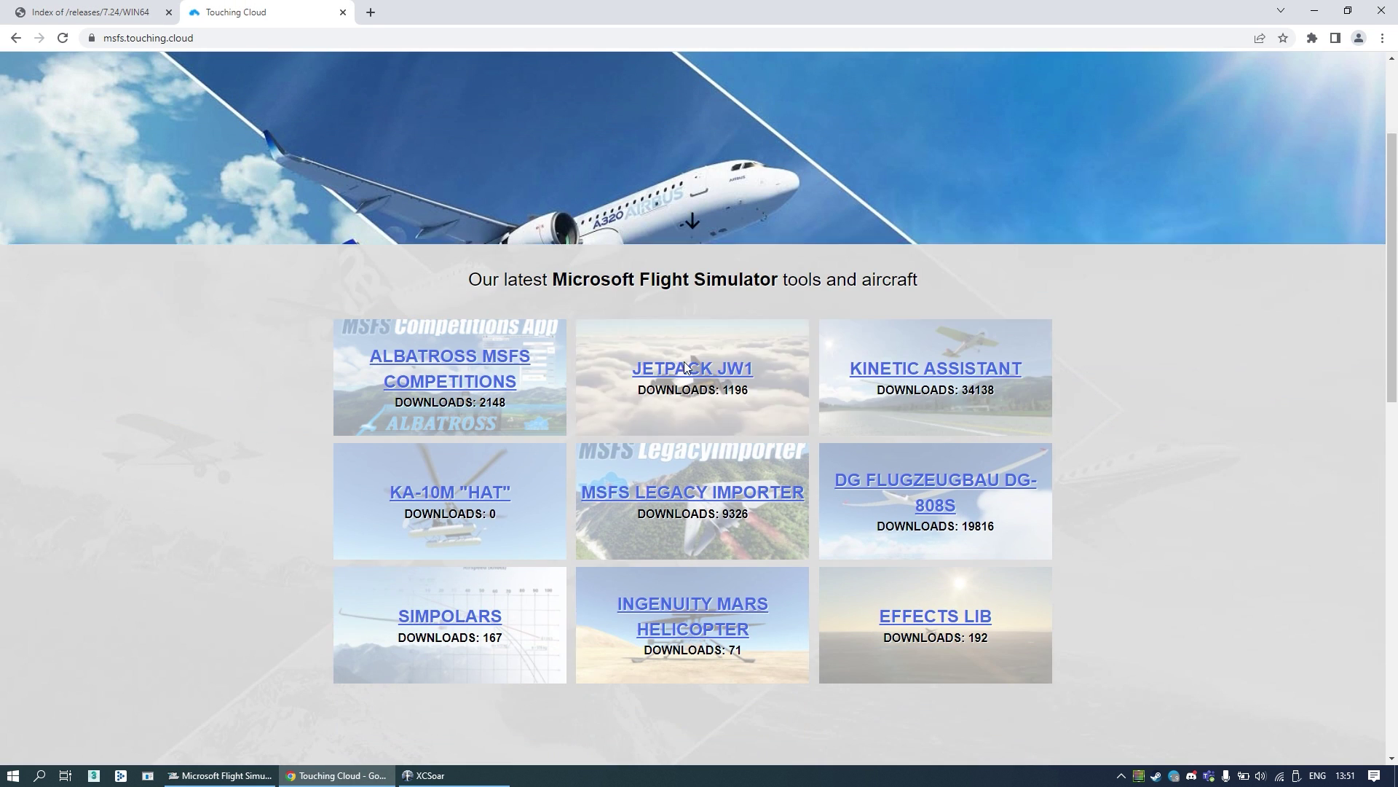
pyautogui.click(901, 340)
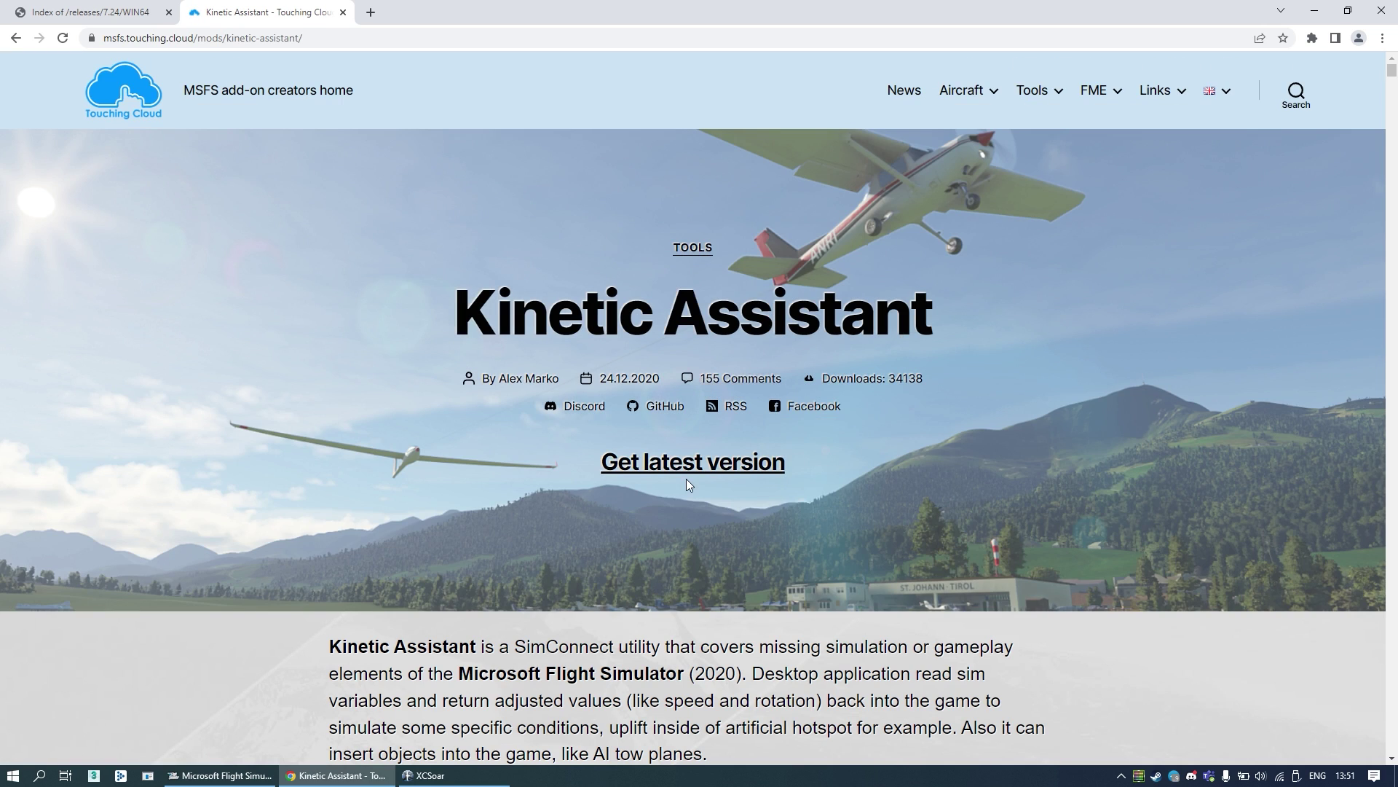
pyautogui.click(689, 466)
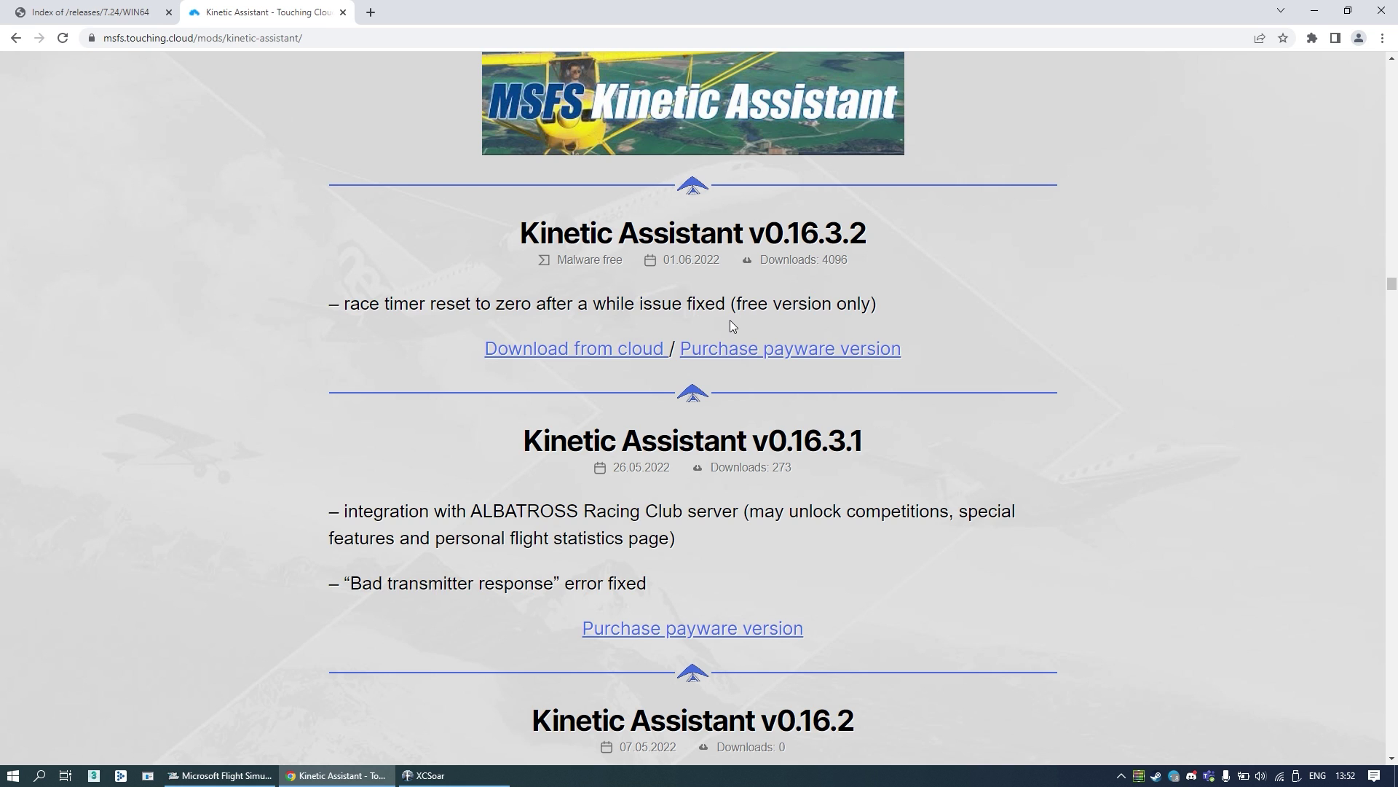
pyautogui.click(579, 351)
pyautogui.click(343, 12)
# Launch MSFS Kinetic Assistant from the desktop and connect it to the simulator.
pyautogui.click(346, 781)
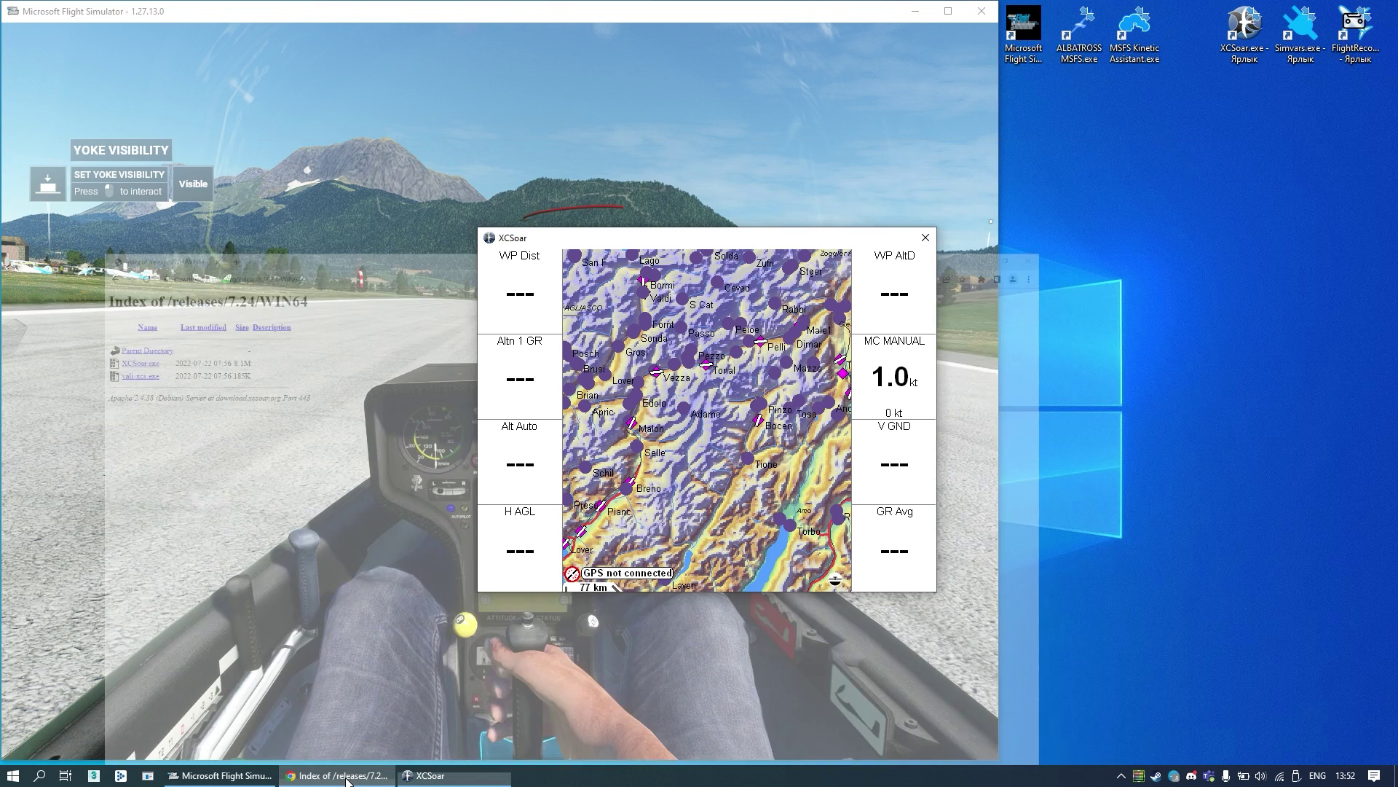
pyautogui.doubleClick(1125, 41)
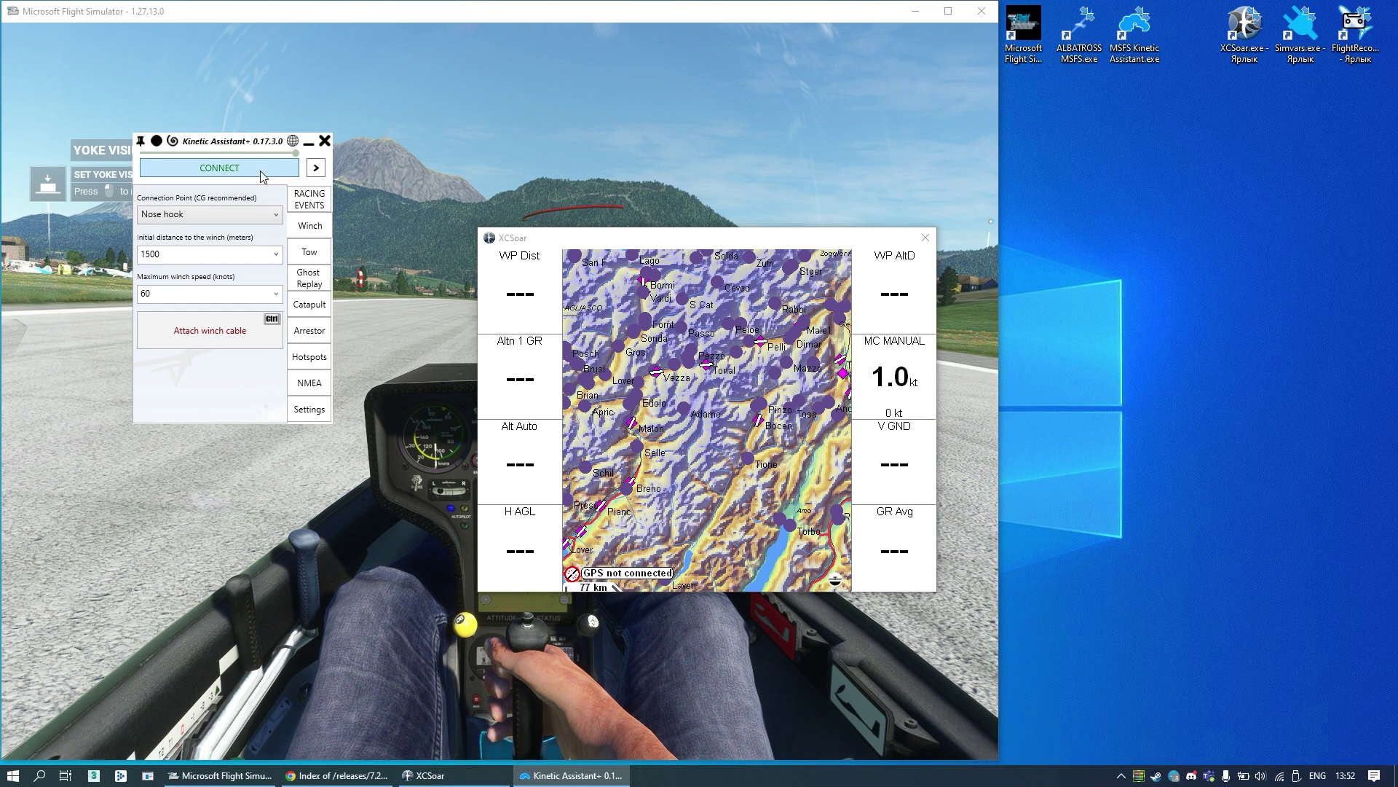
pyautogui.click(260, 171)
pyautogui.moveTo(246, 142); pyautogui.dragTo(186, 367)
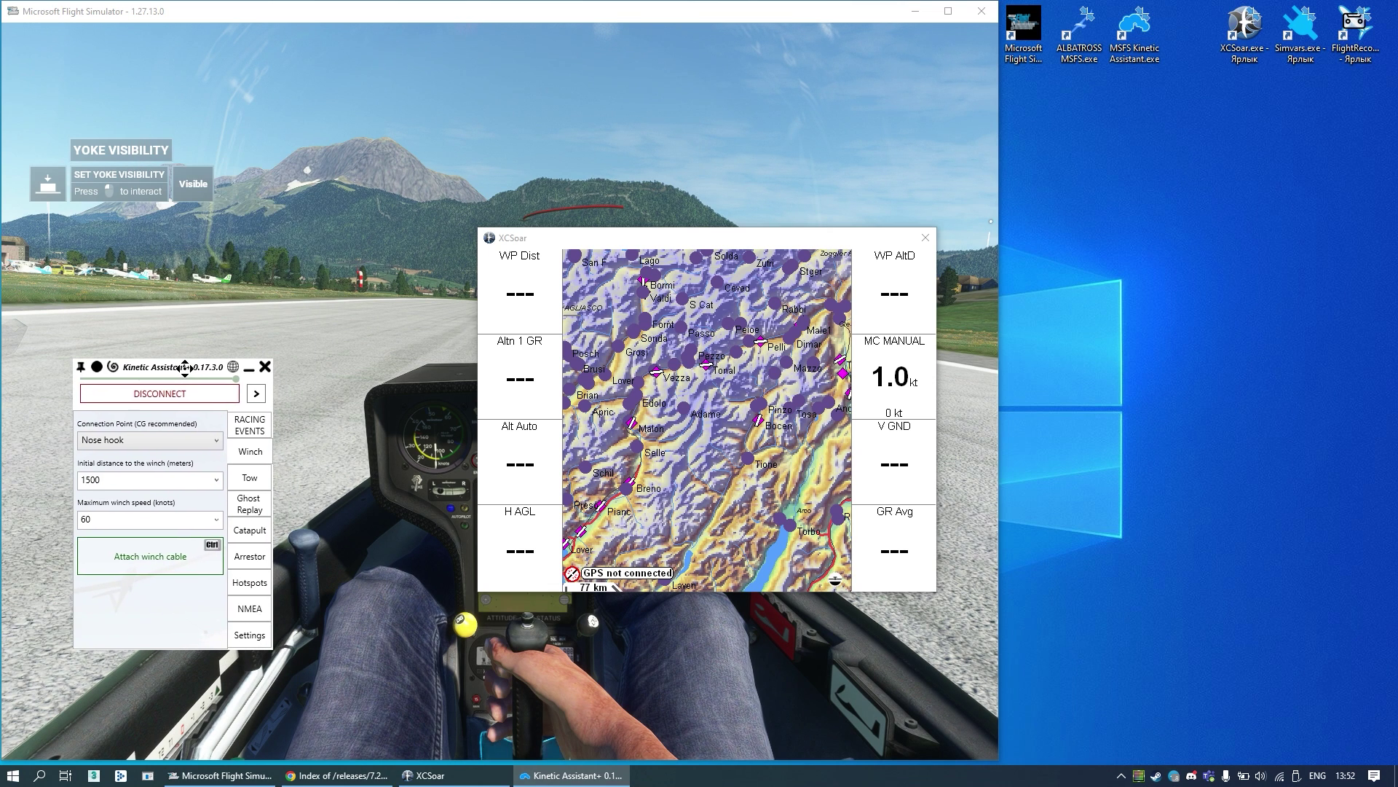
# Set the NMEA tab's XCSoar server to 127.0.0.1, then bring up XCSoar's main menu.
pyautogui.click(253, 613)
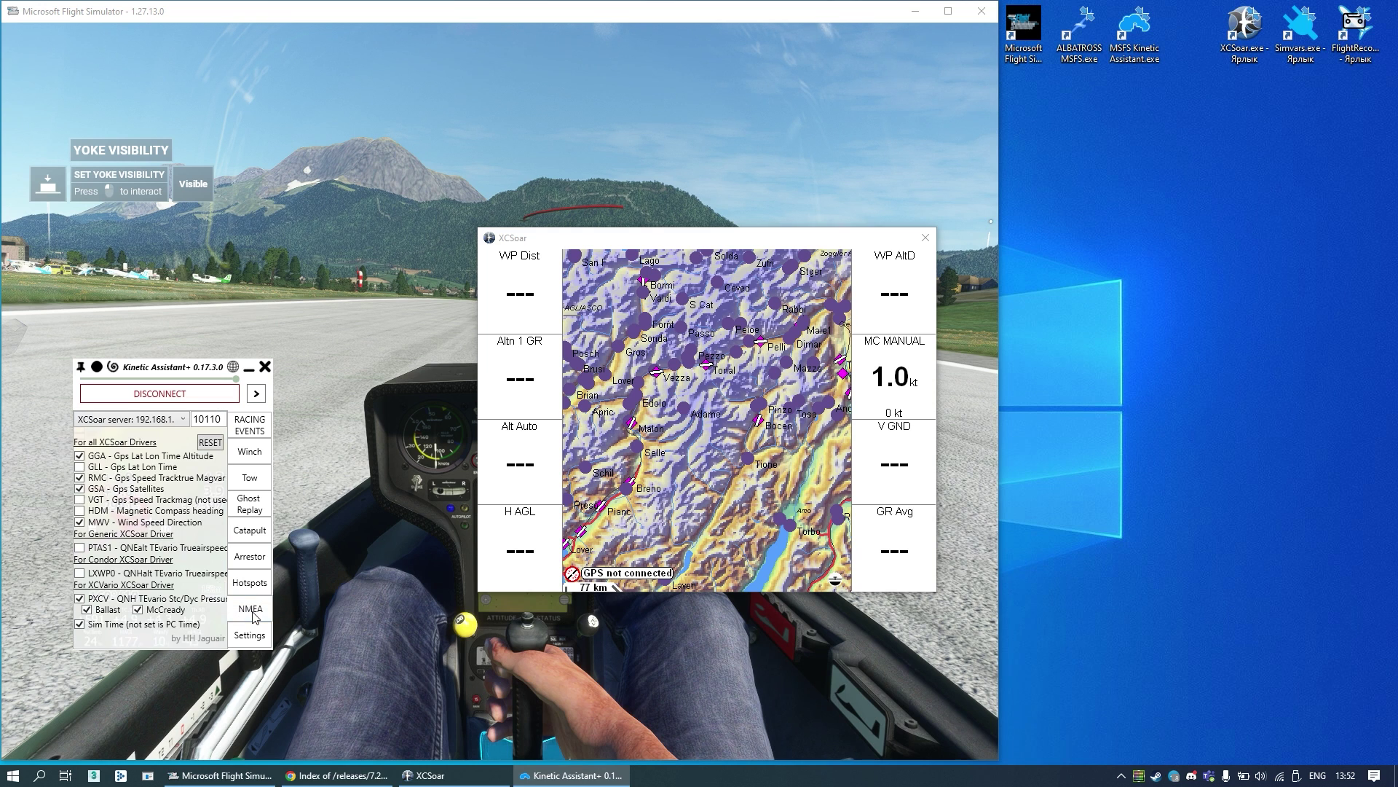
pyautogui.click(118, 422)
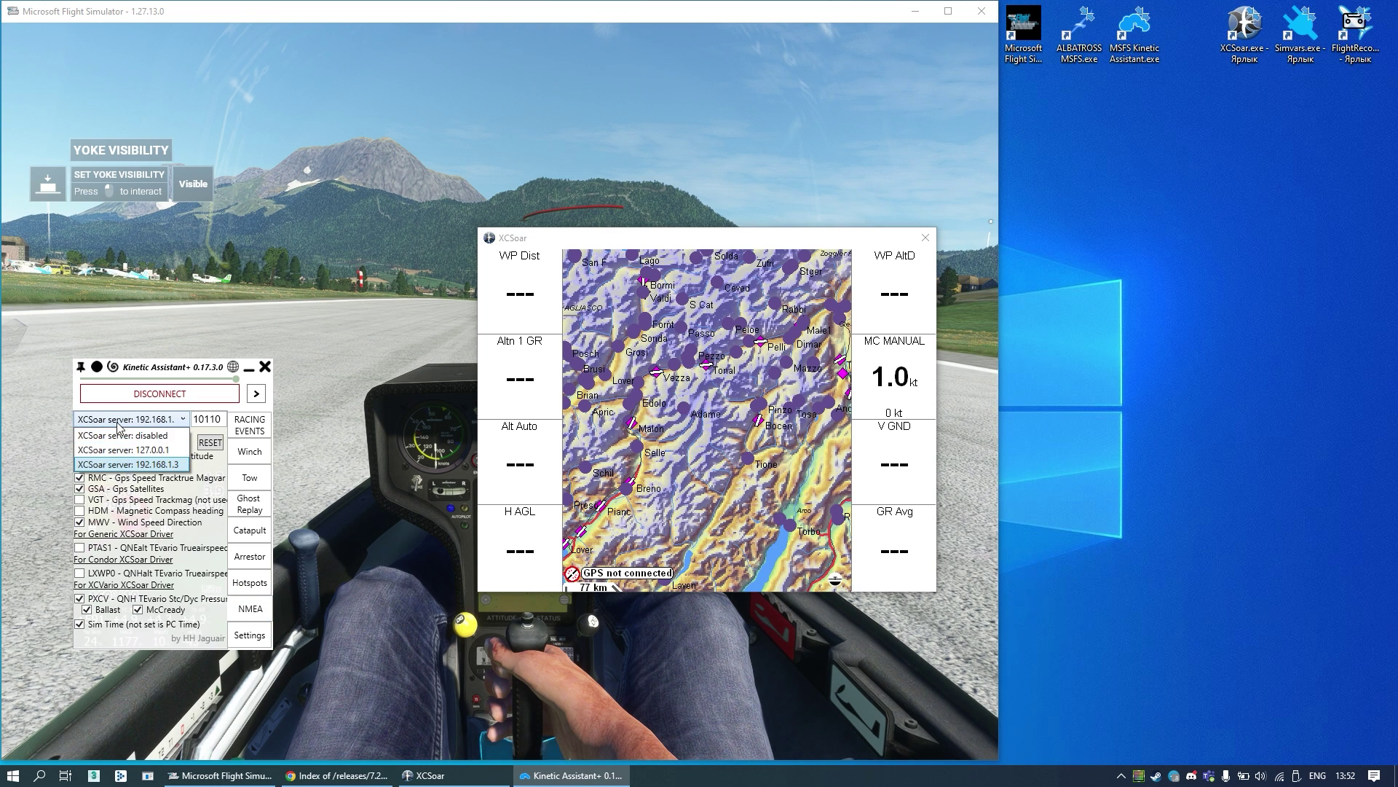
pyautogui.click(172, 441)
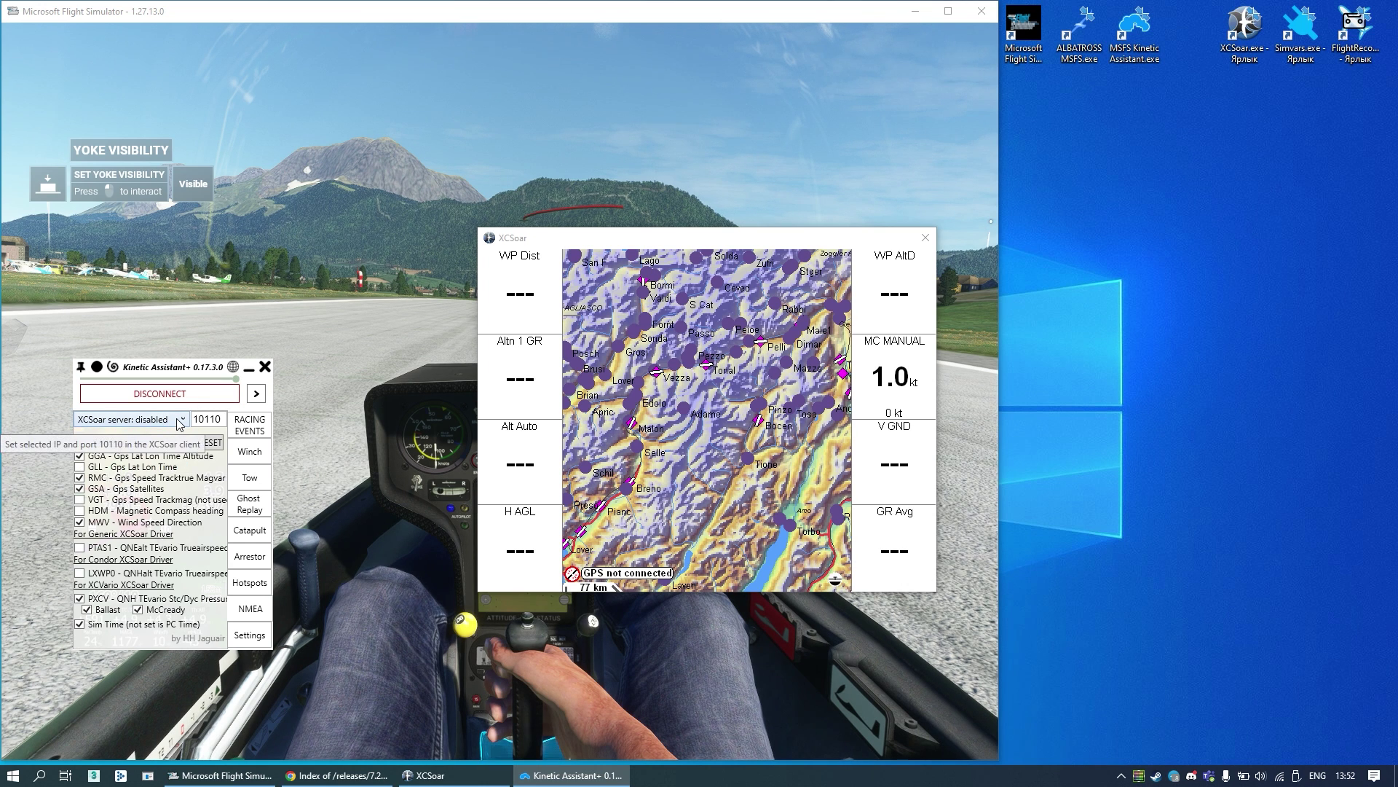
pyautogui.click(179, 423)
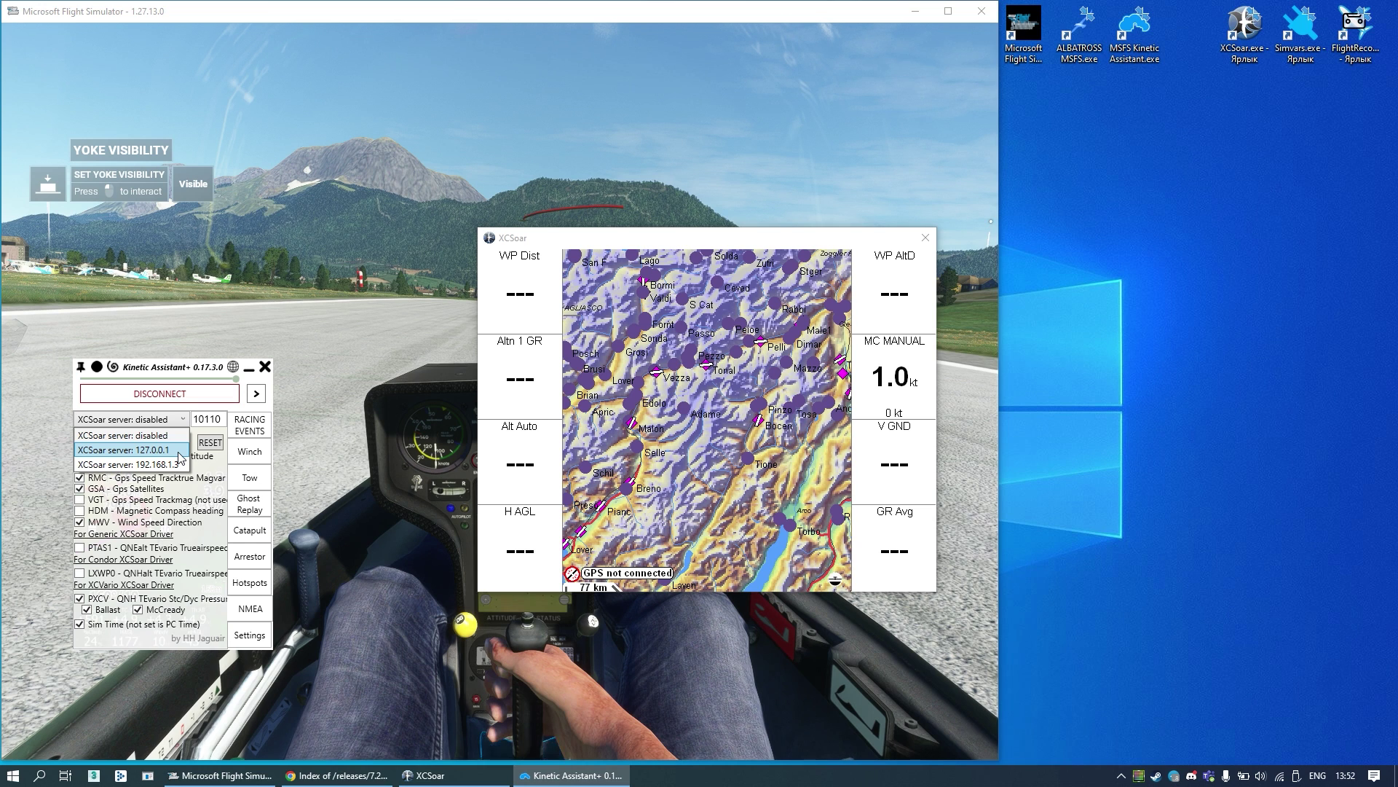
pyautogui.click(180, 451)
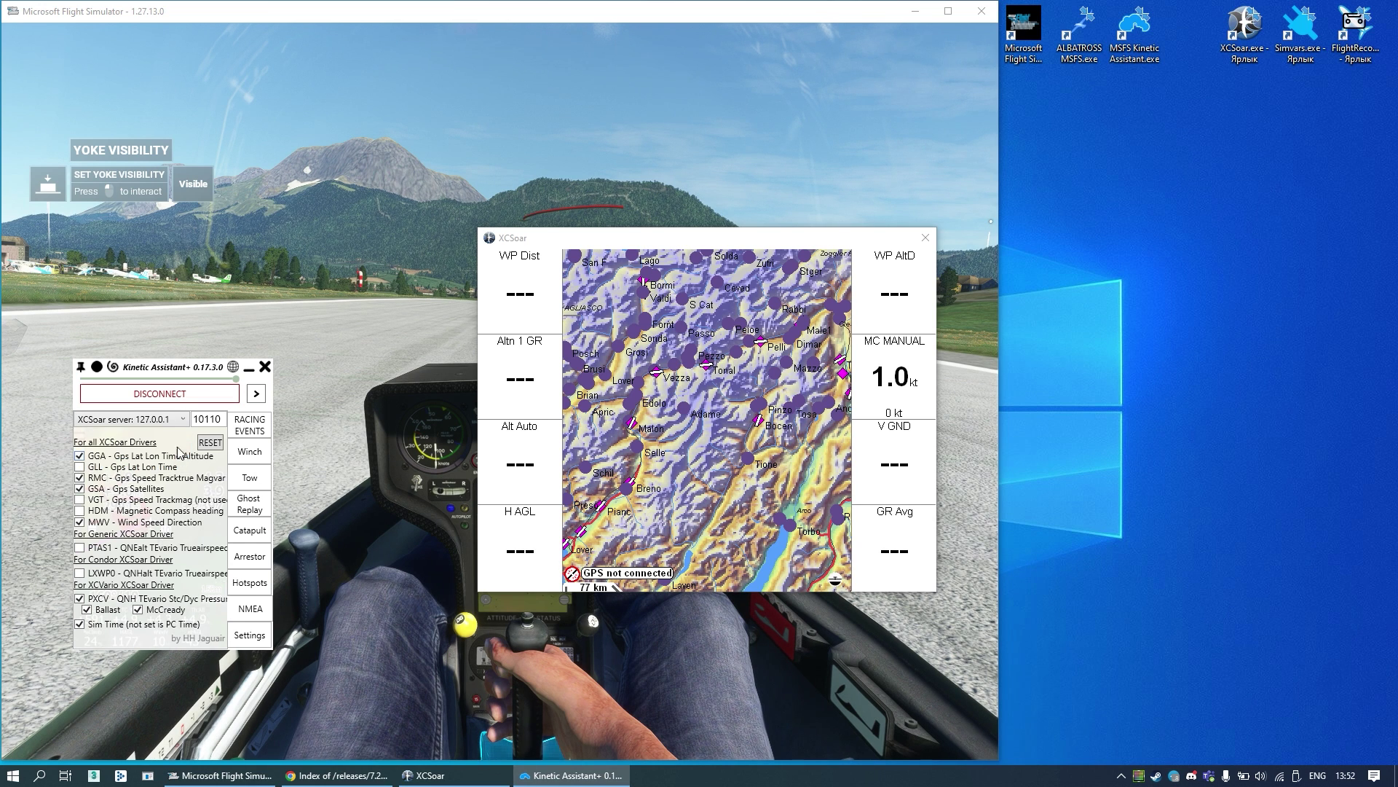
pyautogui.moveTo(701, 240); pyautogui.dragTo(610, 211)
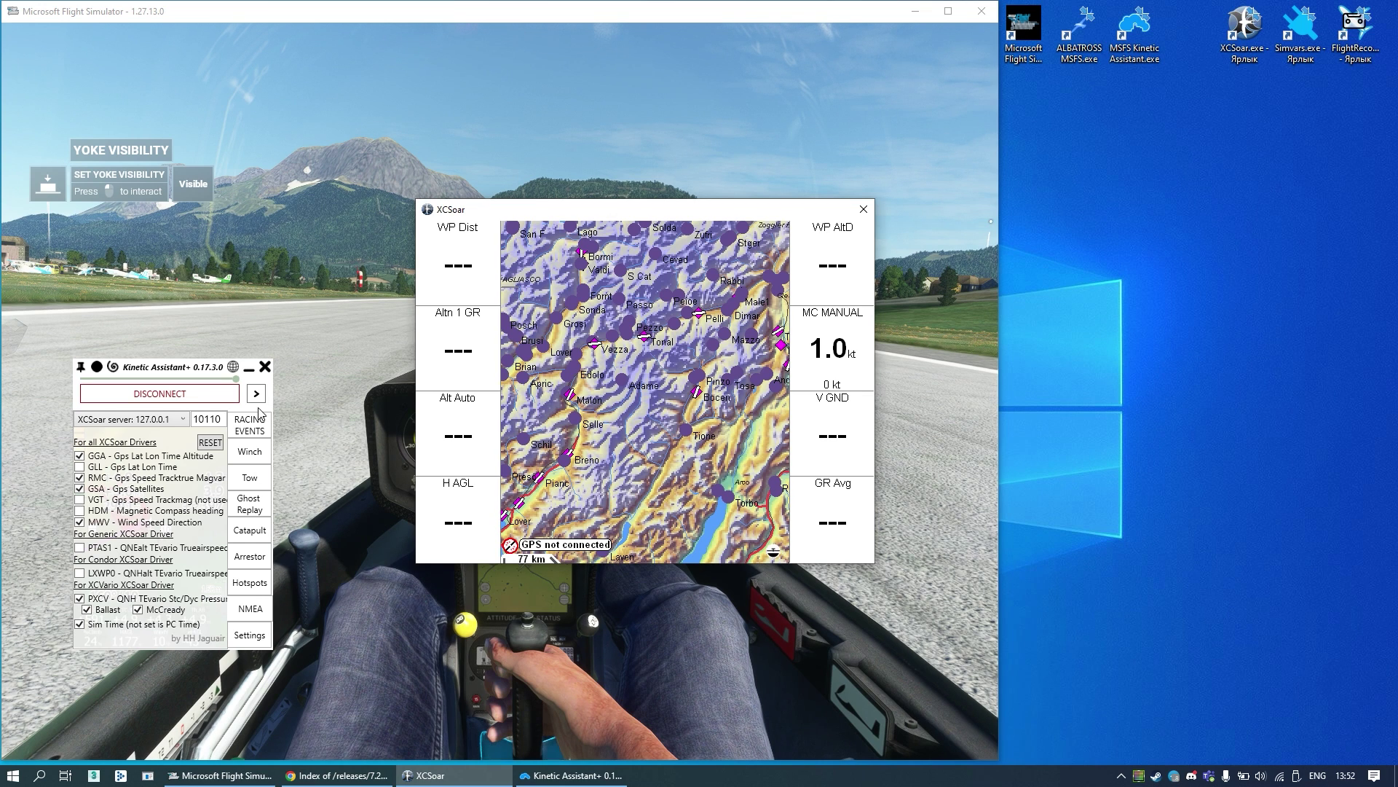
pyautogui.click(181, 420)
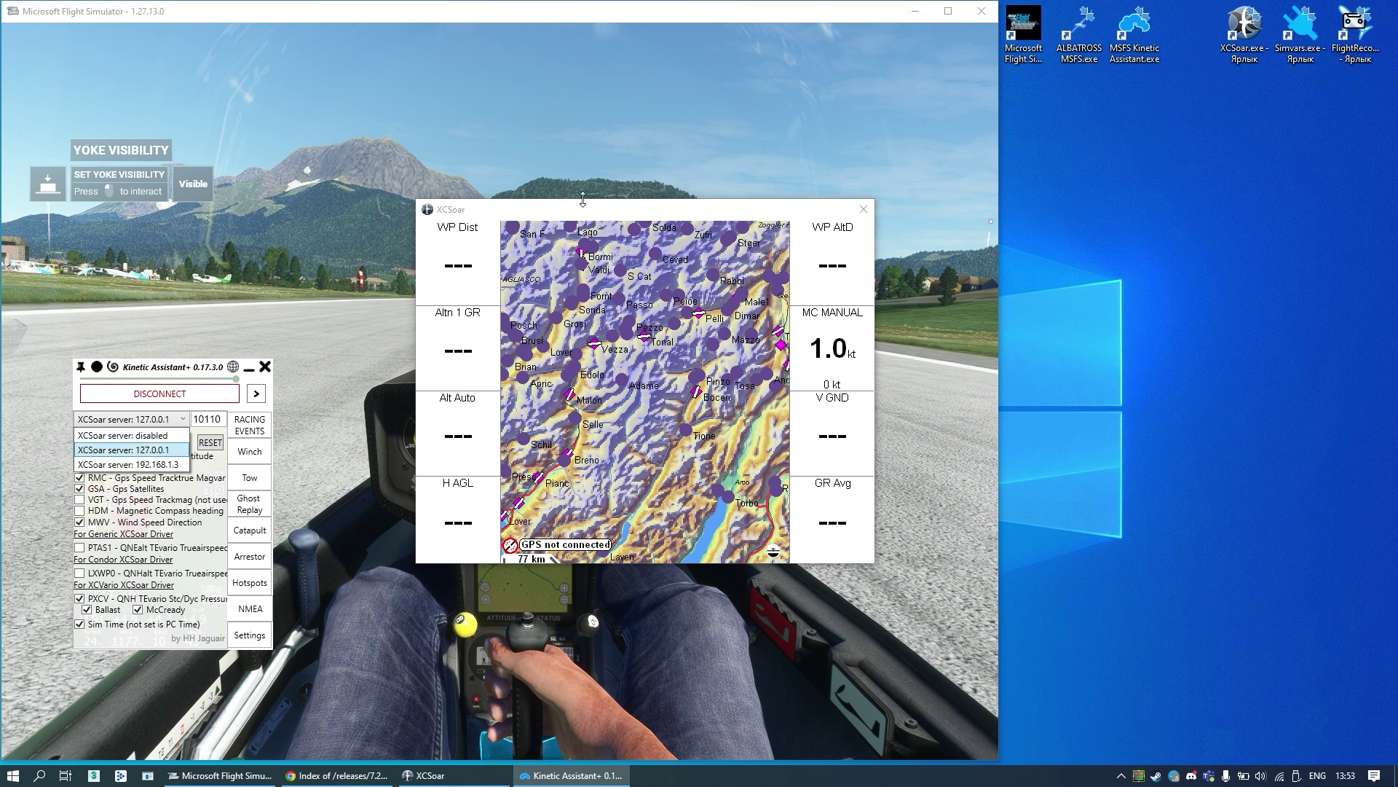
pyautogui.click(137, 449)
pyautogui.click(534, 460)
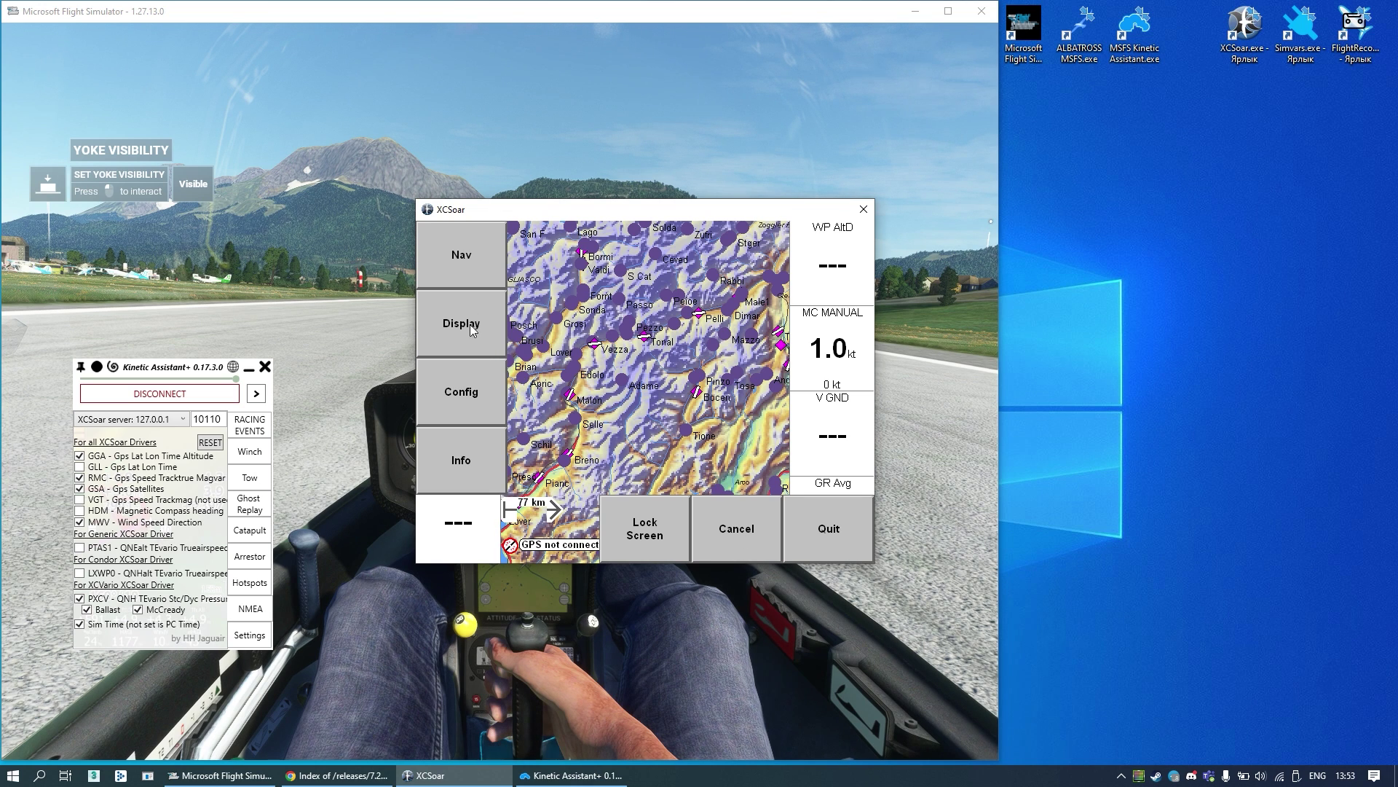
# Edit device A under Config > Devices, replacing IP 192.168.1.3 with 127.0.0.1.
pyautogui.click(461, 400)
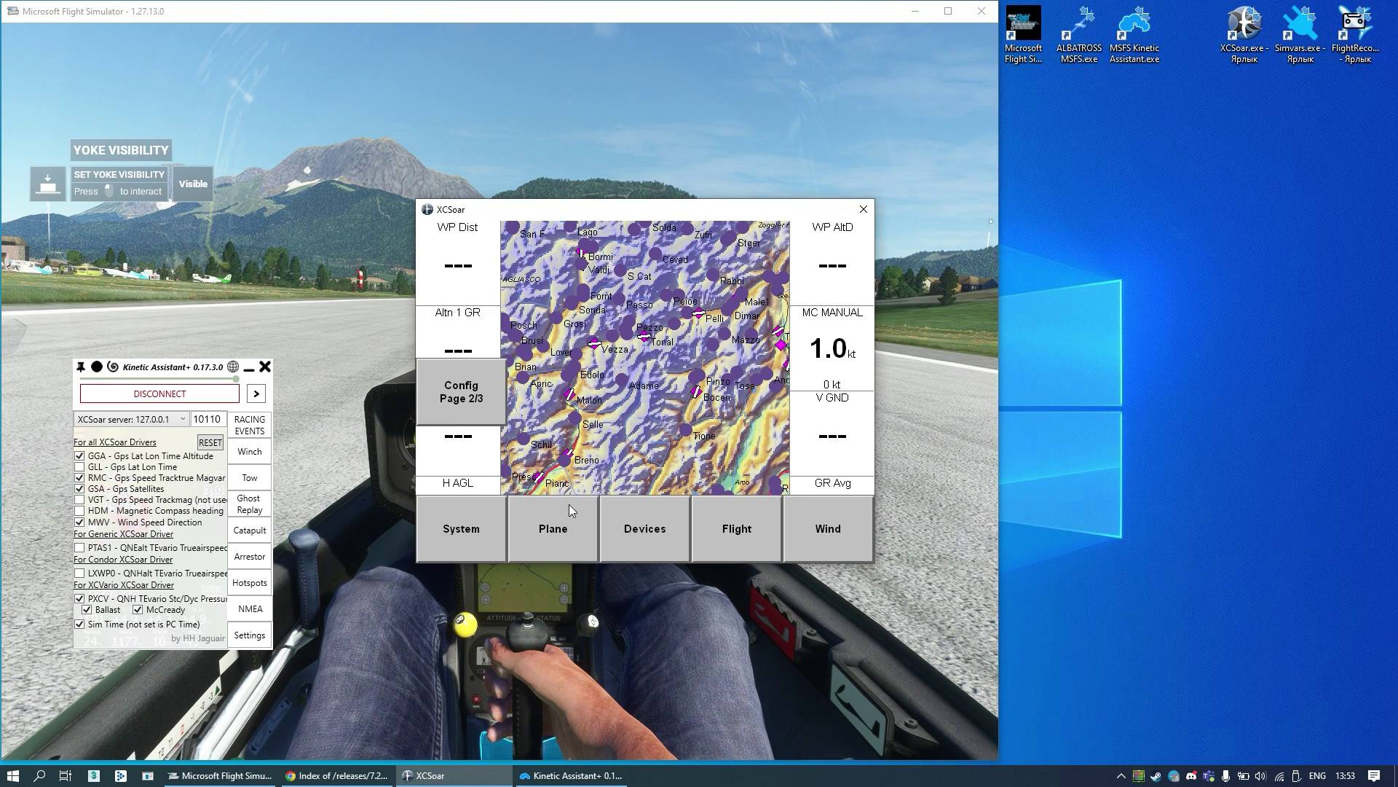
pyautogui.click(648, 523)
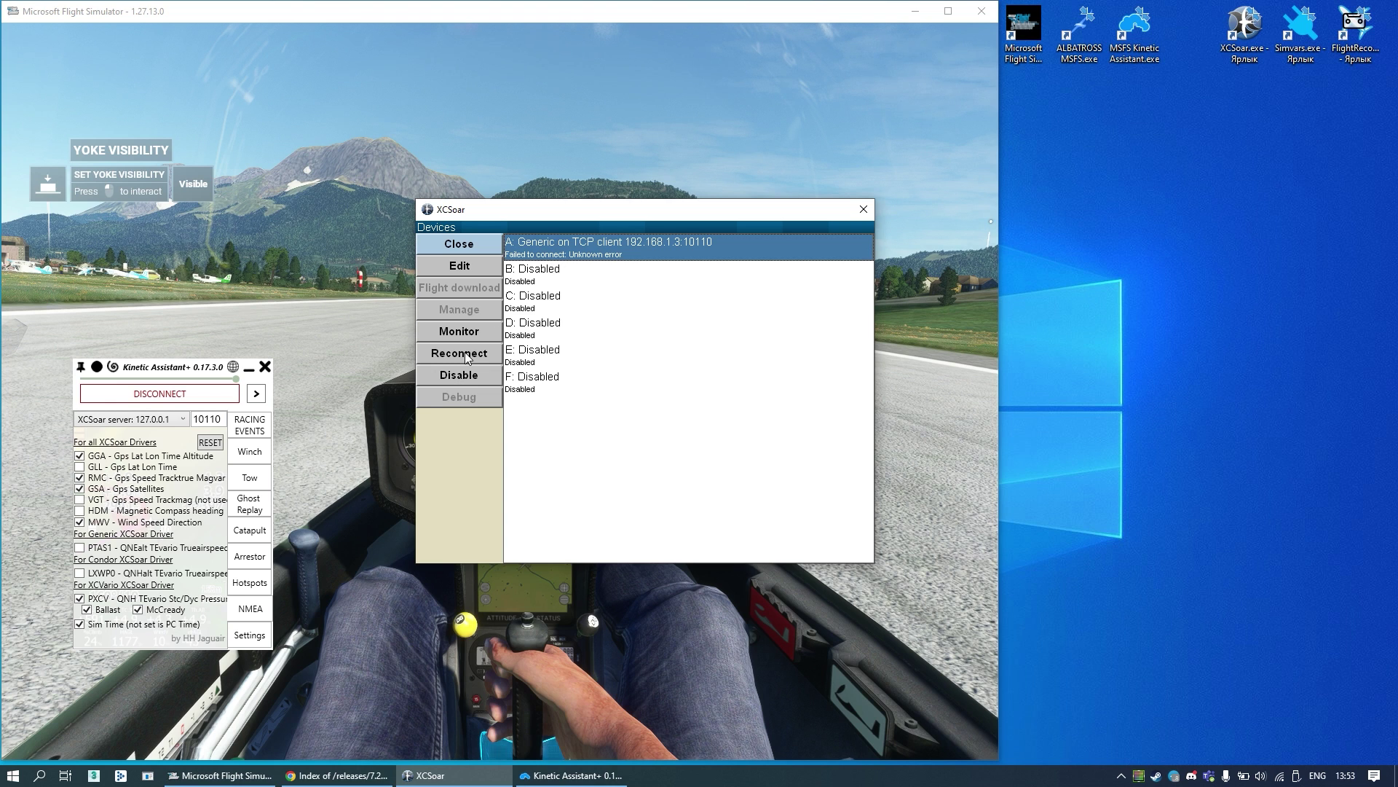
pyautogui.click(461, 266)
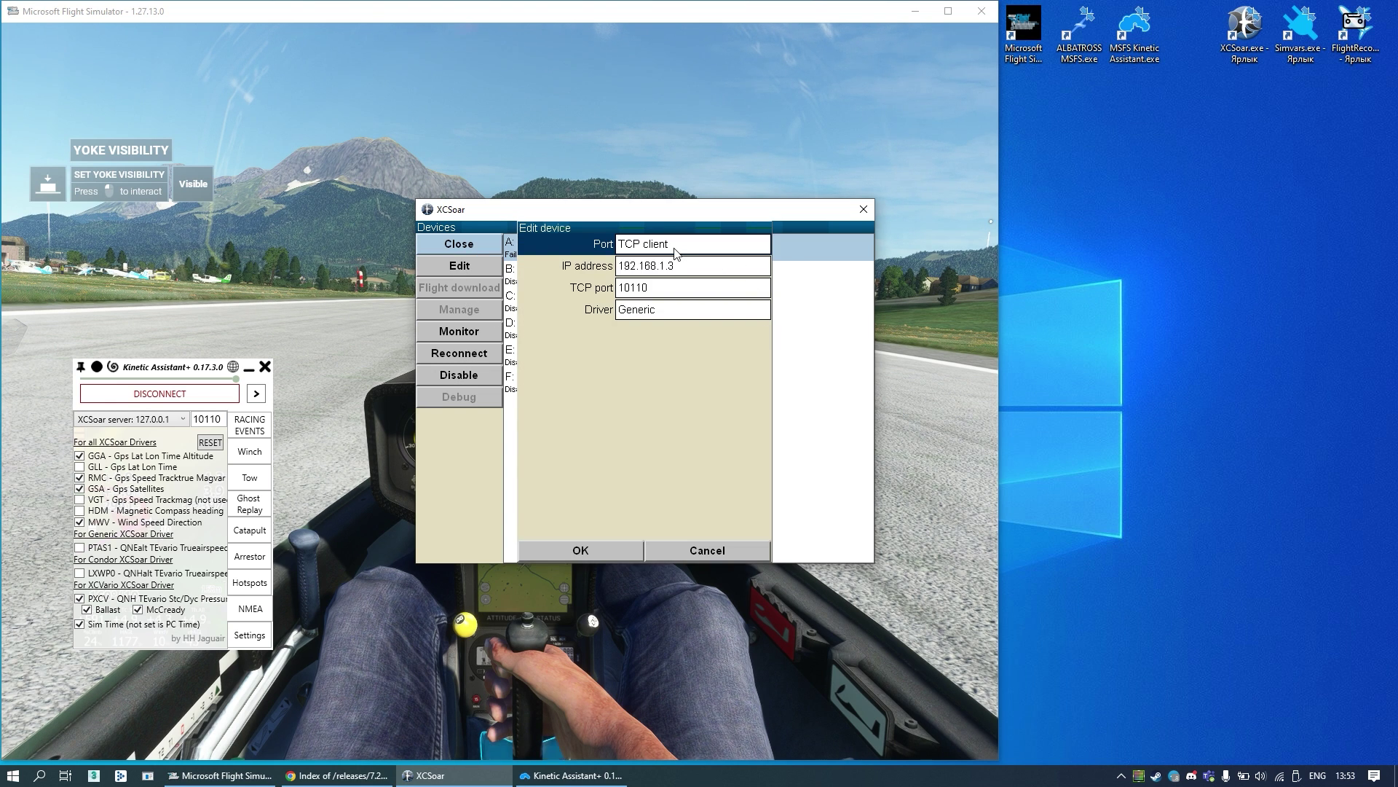
pyautogui.click(690, 266)
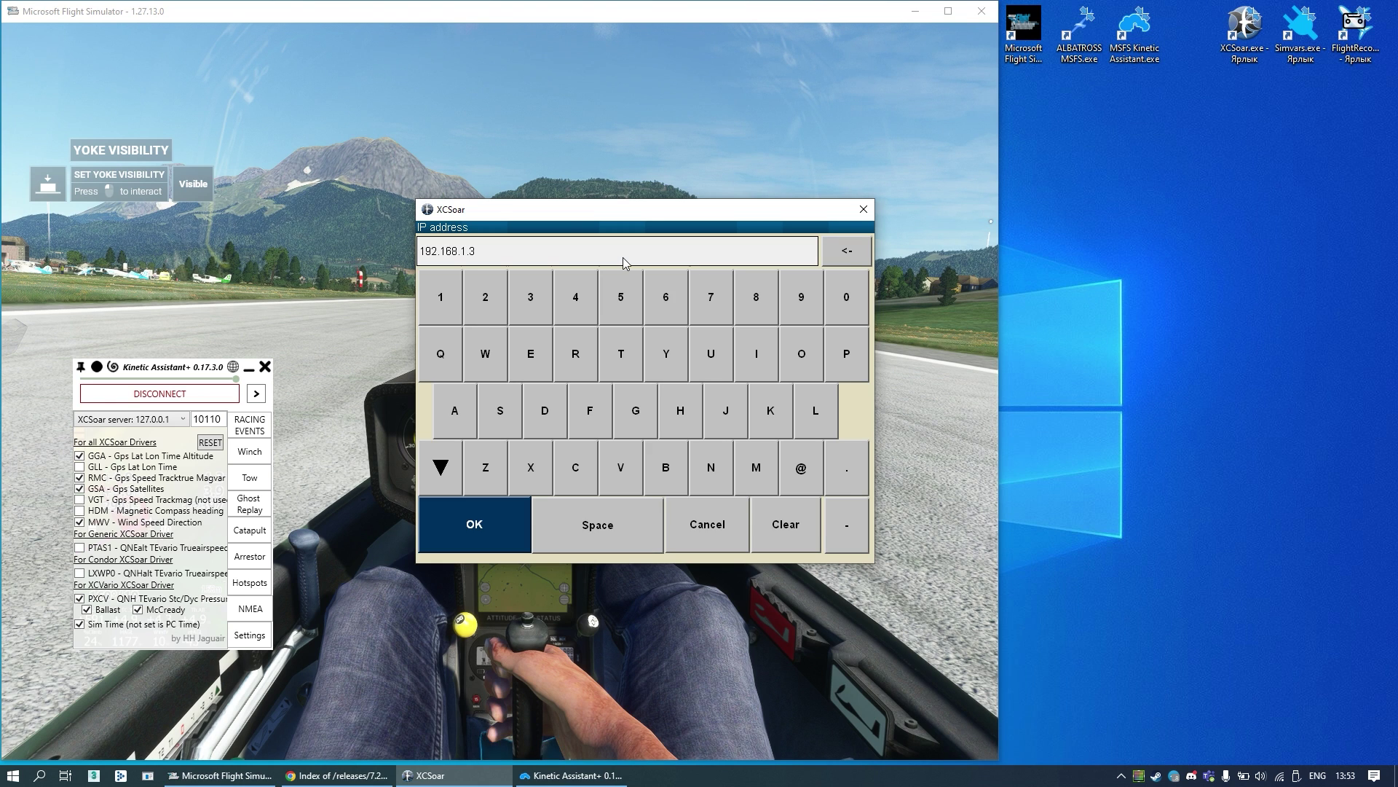
pyautogui.press('BackSpace')
pyautogui.press('BackSpace')
pyautogui.press('BackSpace')
pyautogui.press('BackSpace')
pyautogui.press('BackSpace')
pyautogui.press('BackSpace')
pyautogui.press('BackSpace')
pyautogui.press('BackSpace')
pyautogui.press('BackSpace')
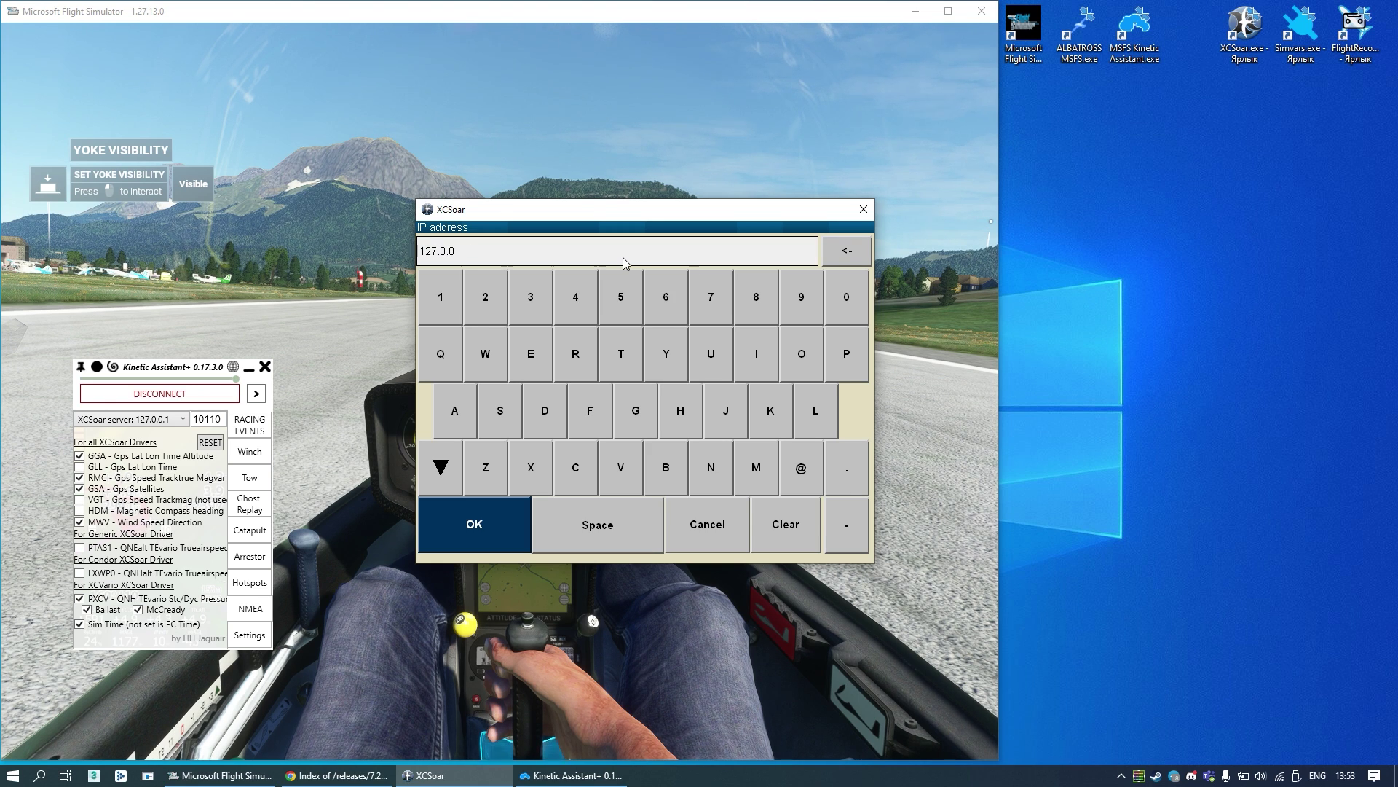
pyautogui.click(506, 514)
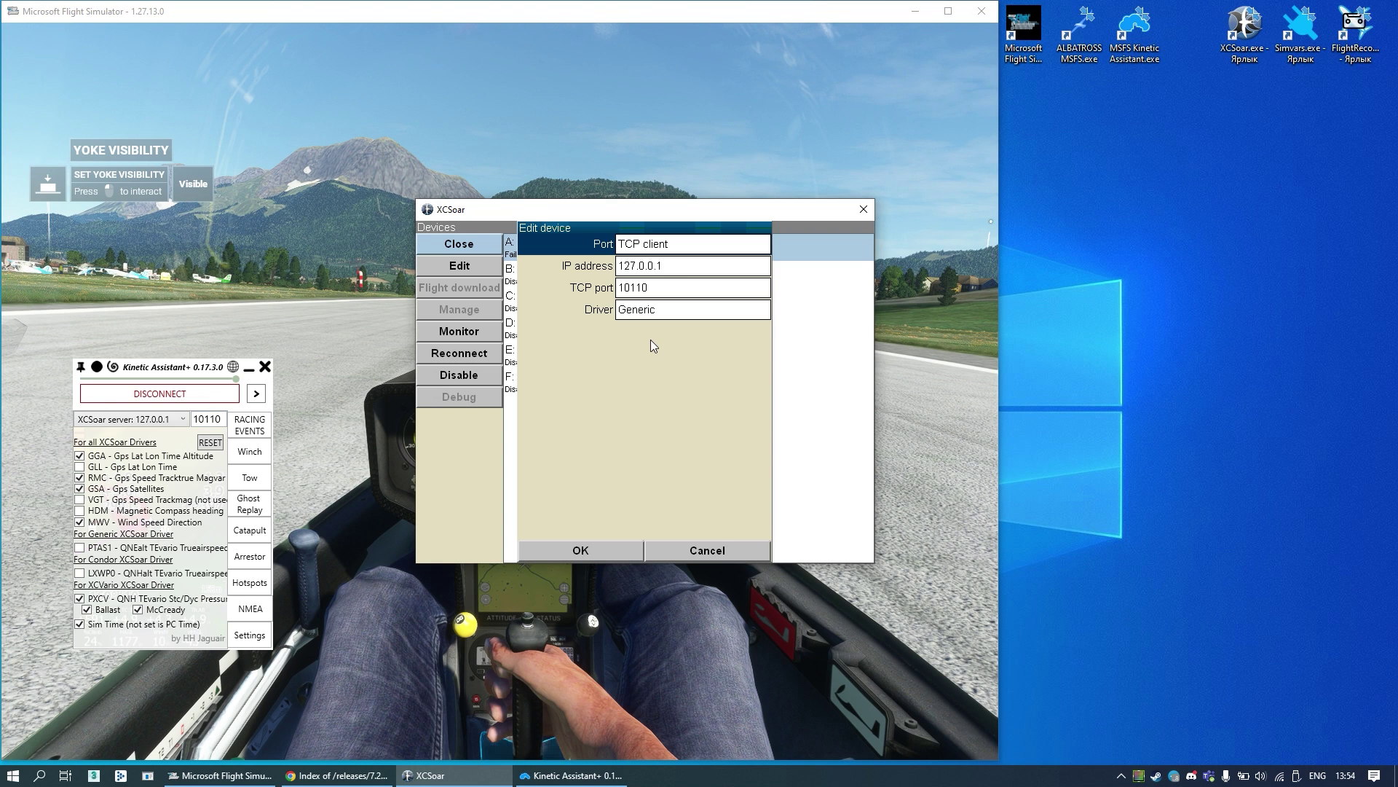
pyautogui.click(679, 287)
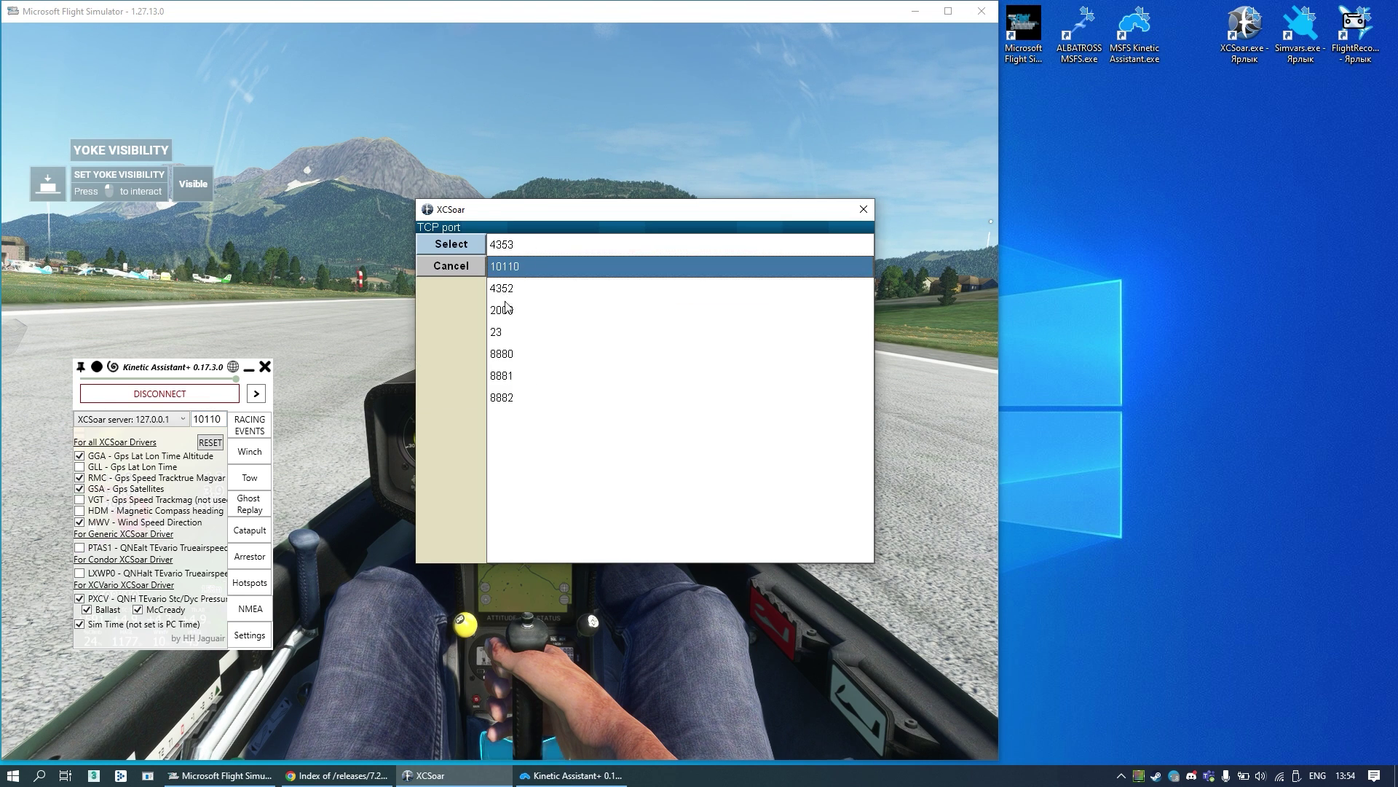
# Set device A's TCP port to 2000 and Kinetic Assistant's 127.0.0.1 server port to 2000.
pyautogui.click(505, 311)
pyautogui.click(505, 311)
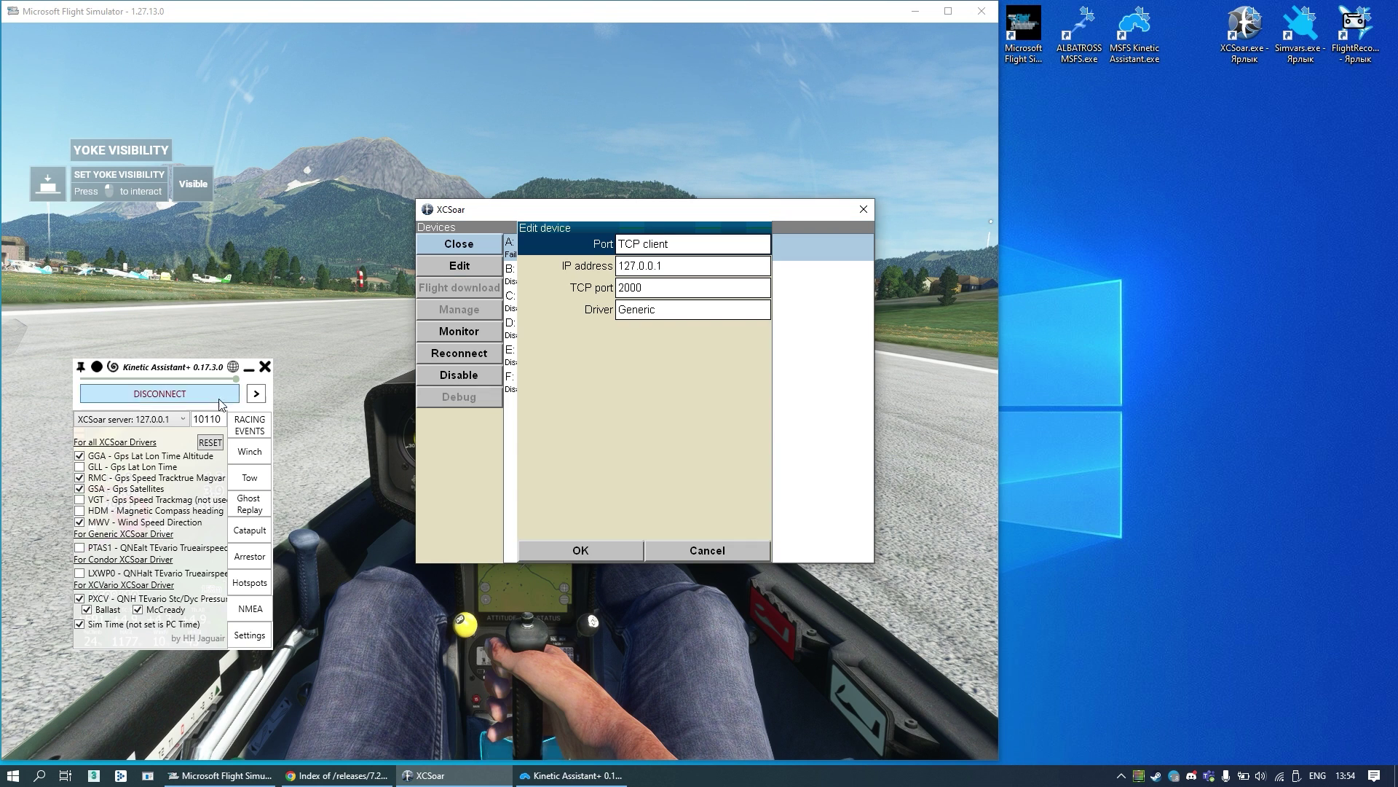
pyautogui.doubleClick(214, 418)
pyautogui.write('2000')
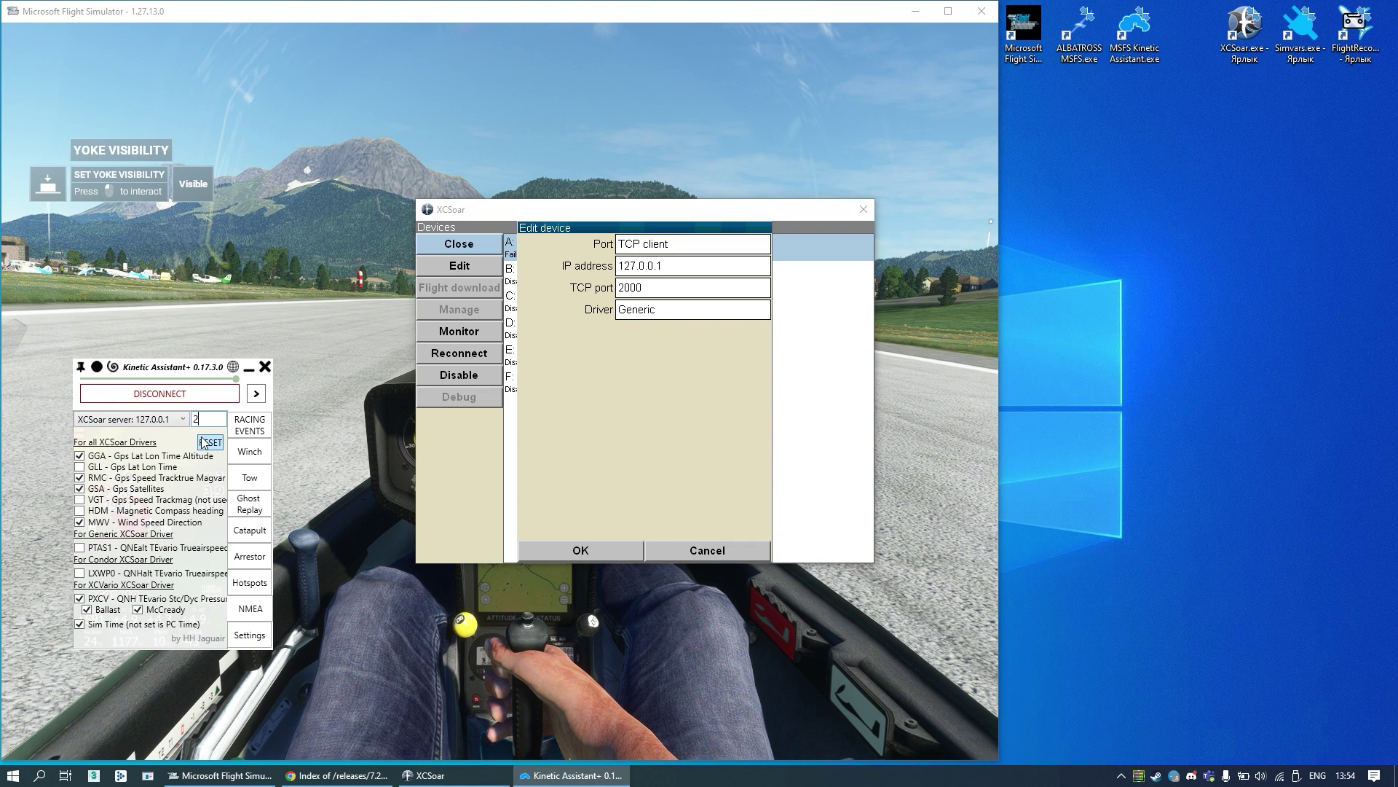
pyautogui.click(165, 420)
pyautogui.click(146, 434)
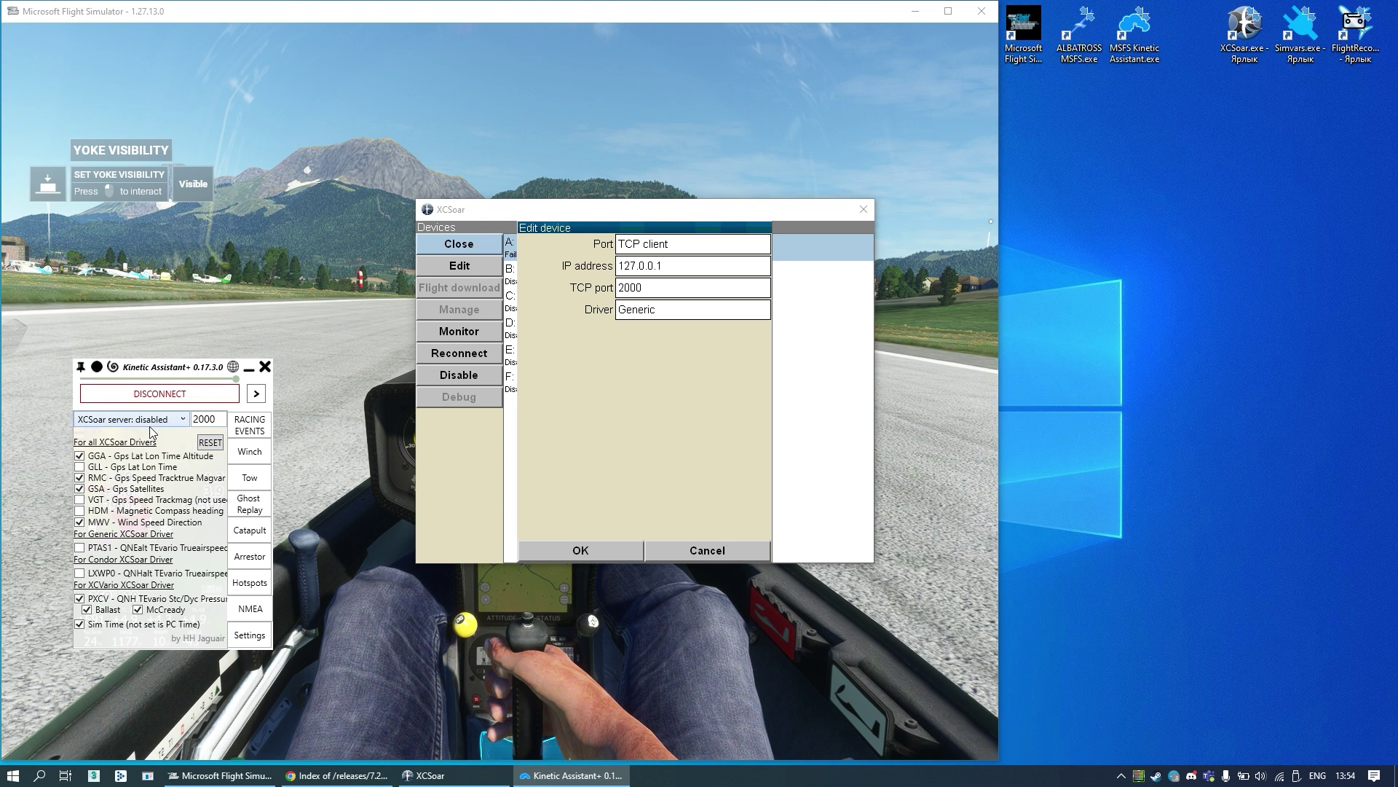
pyautogui.click(156, 421)
pyautogui.click(161, 452)
pyautogui.click(678, 321)
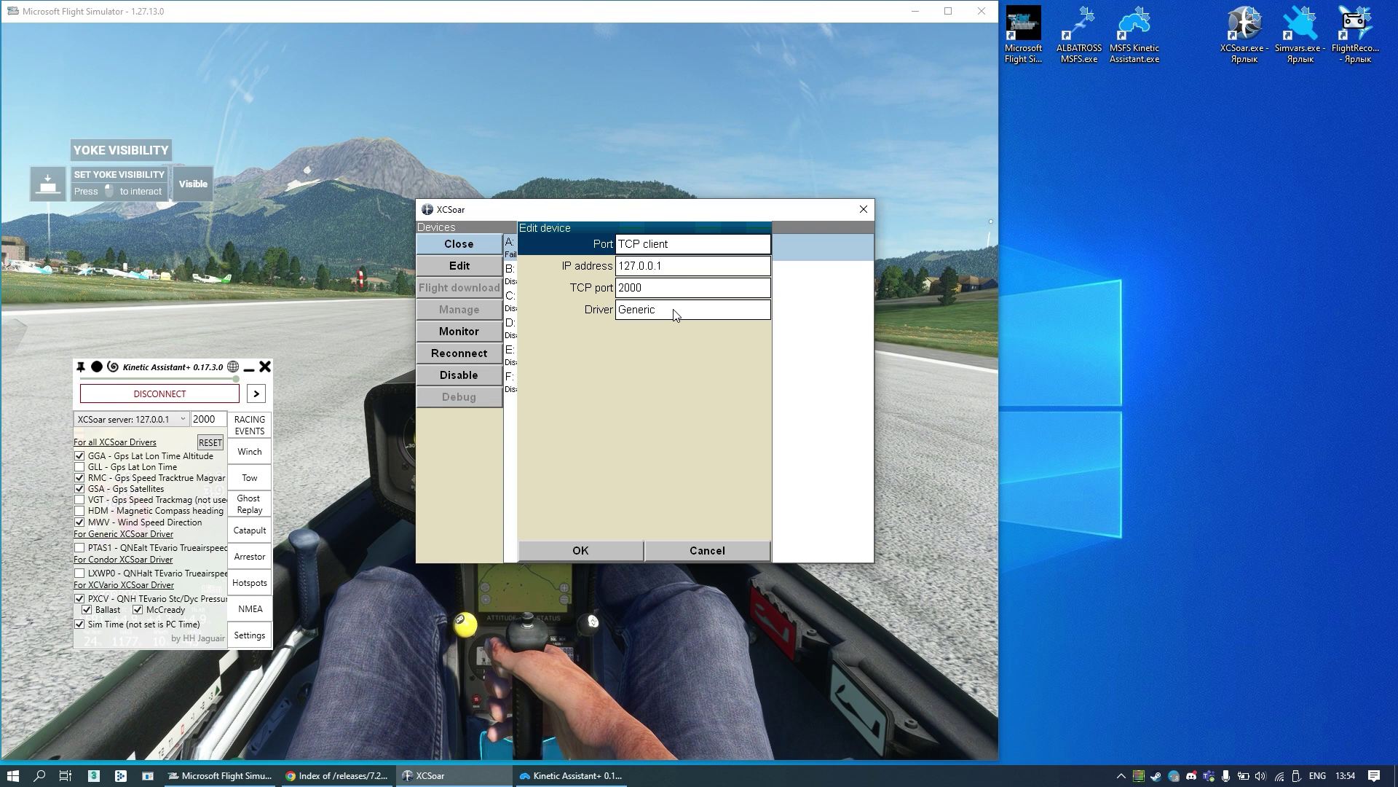
# Select the Generic driver, save device A with OK, and disable it in the Devices list.
pyautogui.click(676, 315)
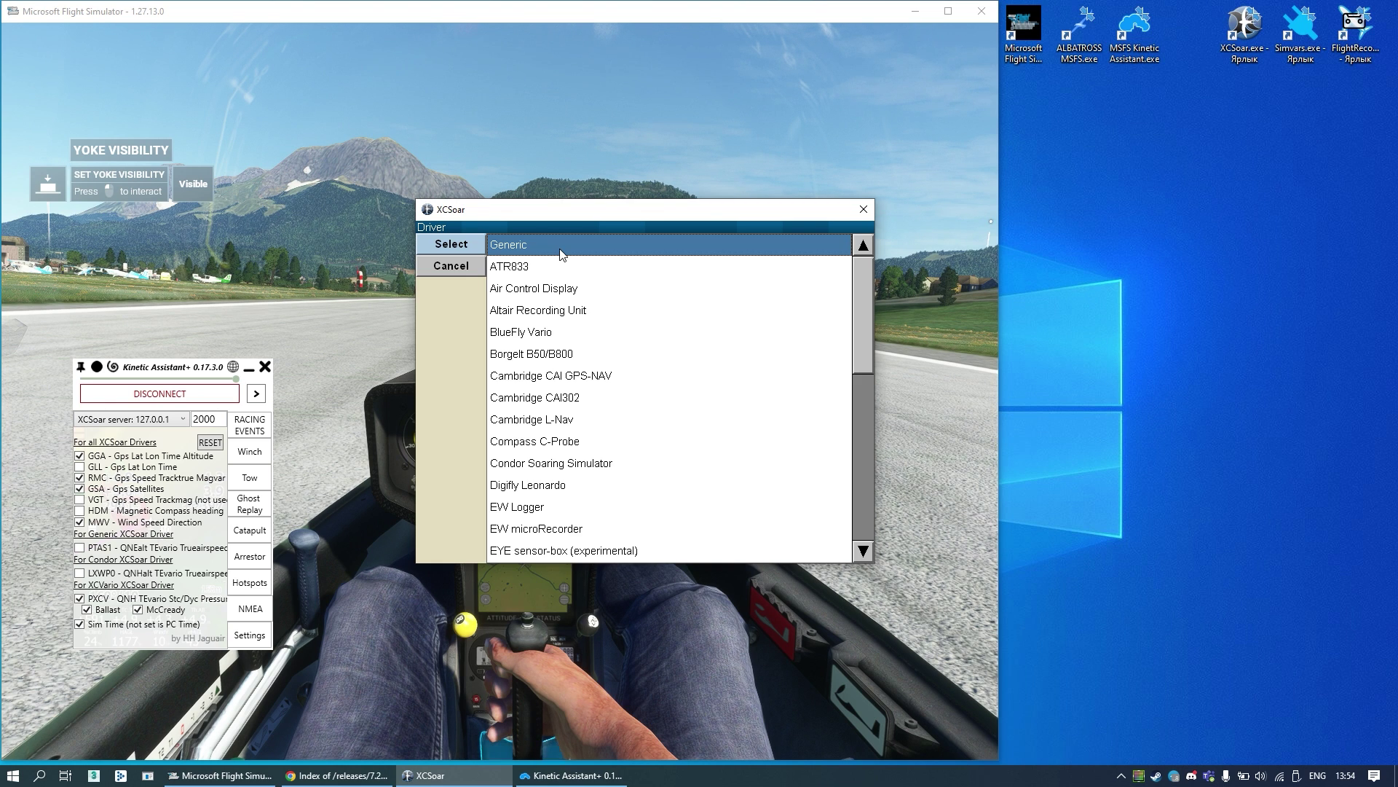
pyautogui.scroll(-5, 606, 368)
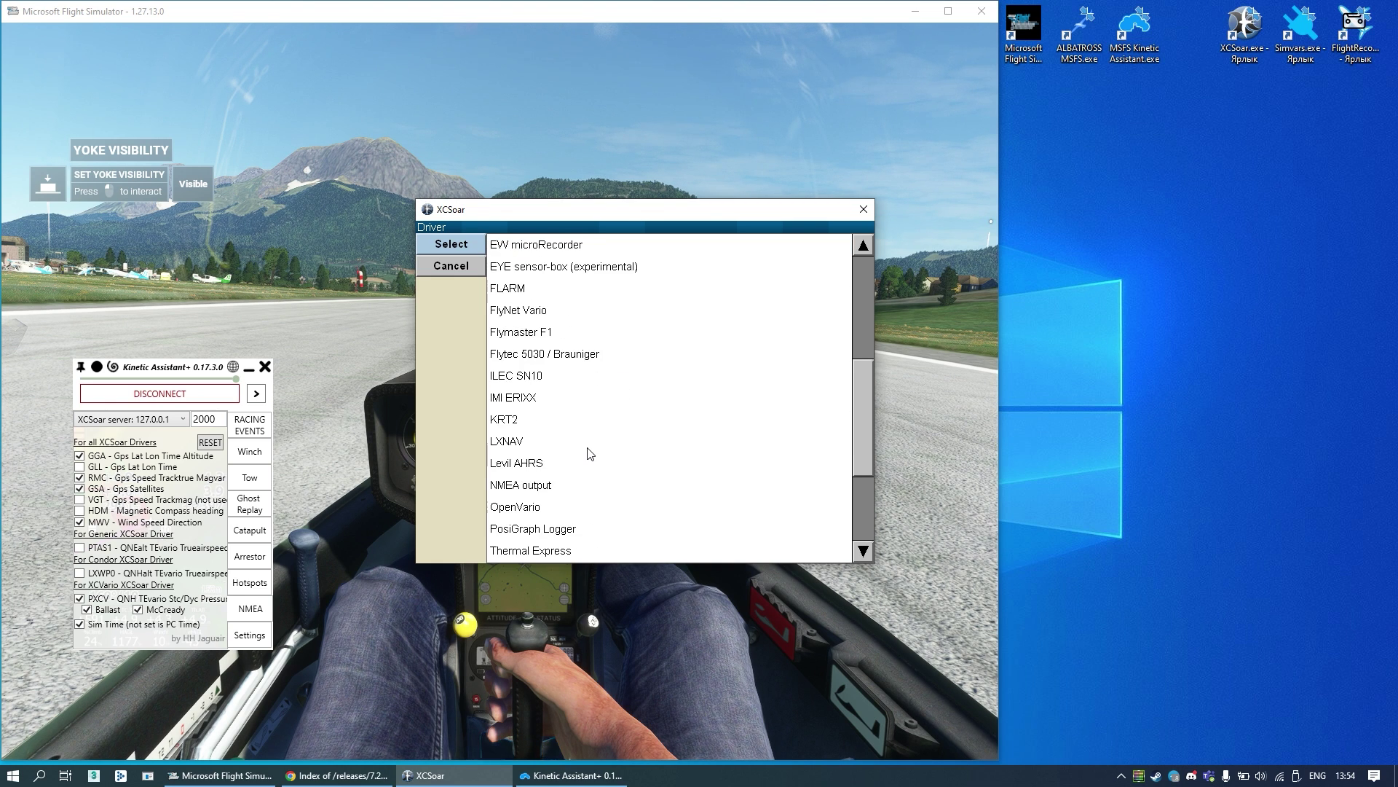
pyautogui.scroll(6, 590, 453)
pyautogui.click(536, 251)
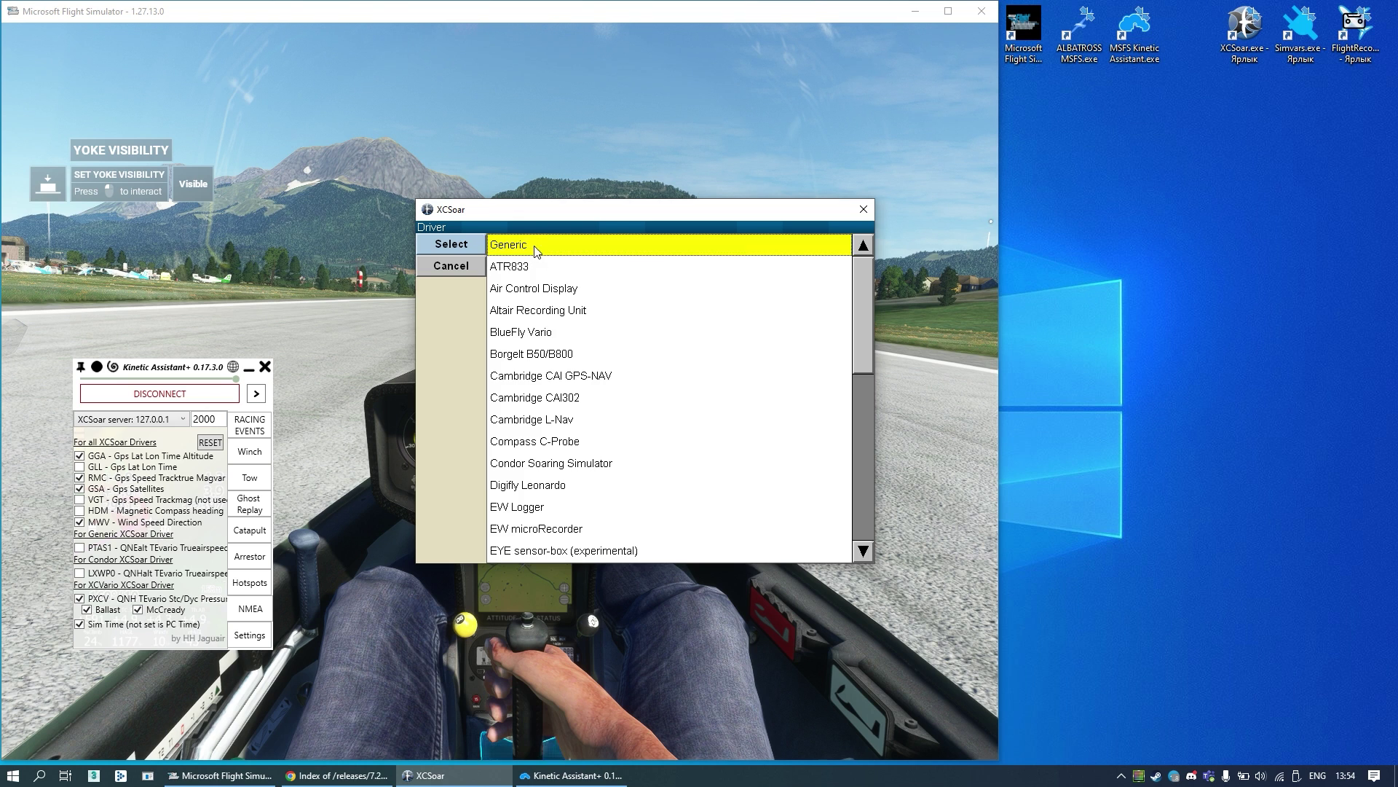
pyautogui.click(536, 251)
pyautogui.click(453, 267)
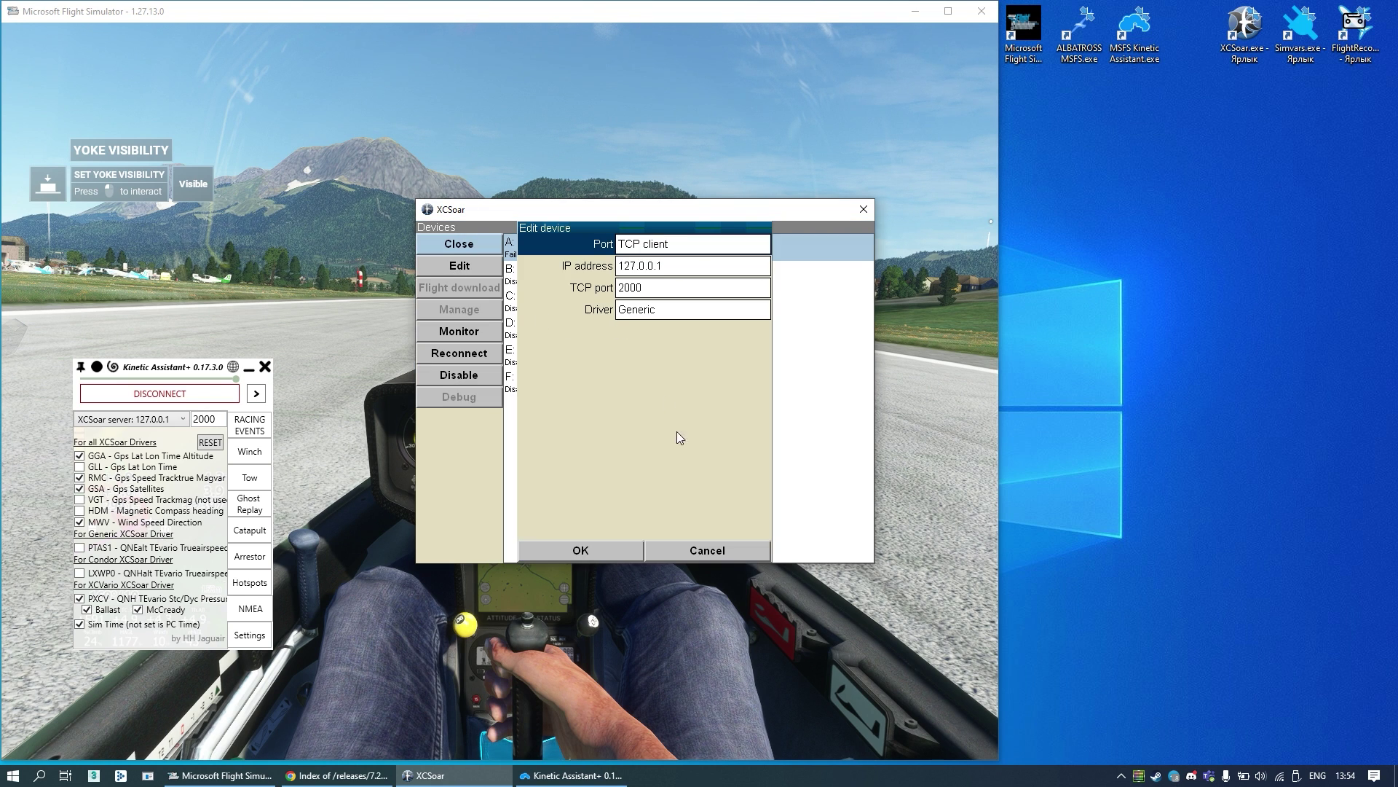
pyautogui.click(580, 550)
pyautogui.click(459, 375)
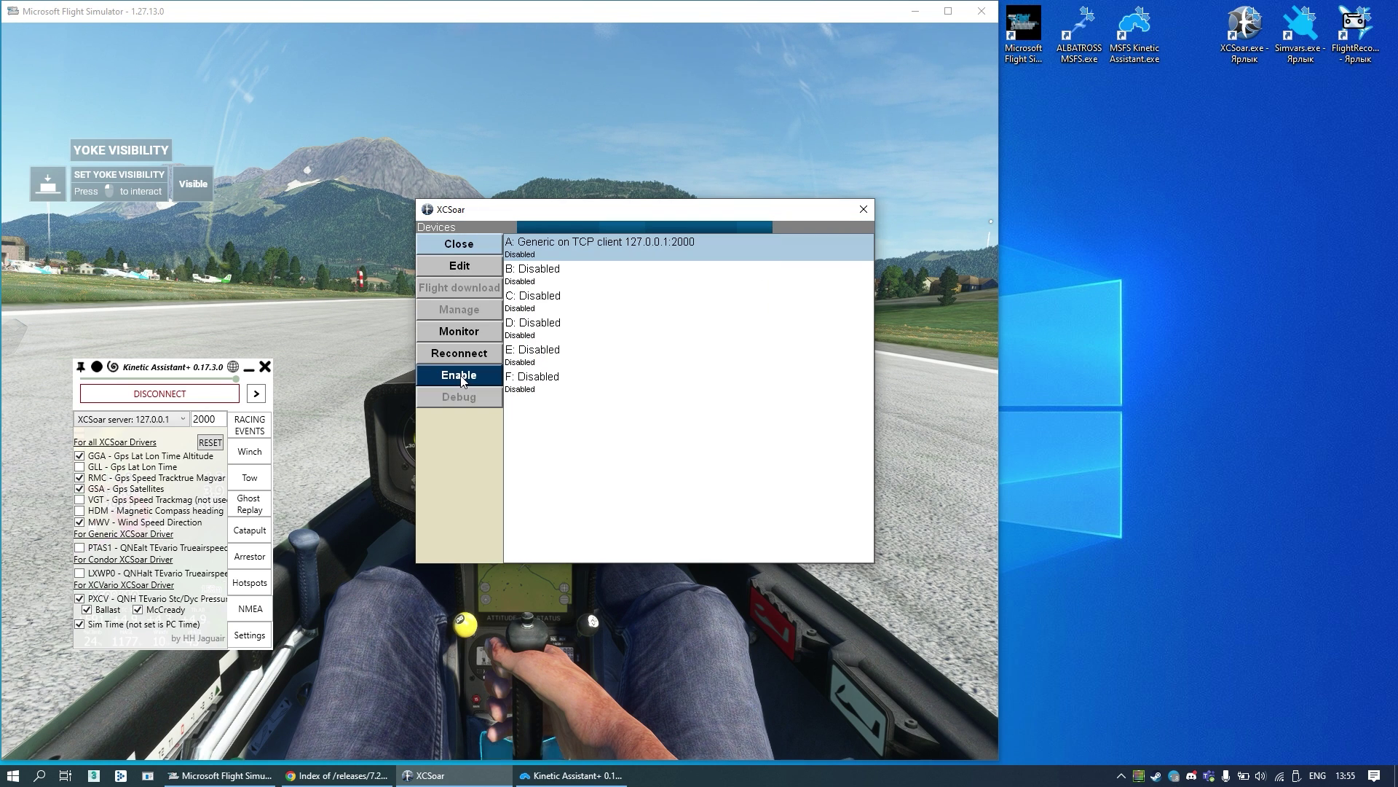
# Enable device A, monitor its incoming NMEA sentences, then zoom the map around St Johann.
pyautogui.click(462, 380)
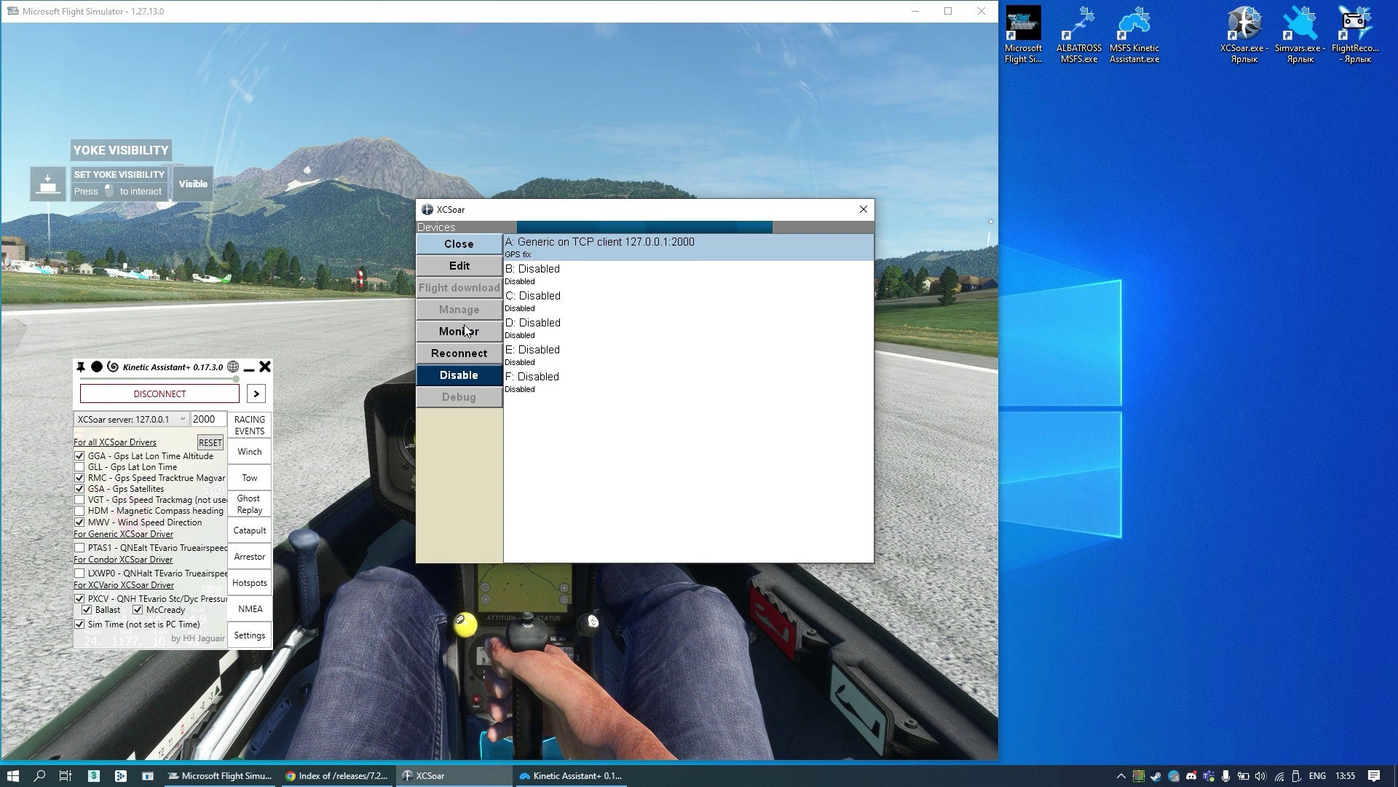
pyautogui.click(460, 332)
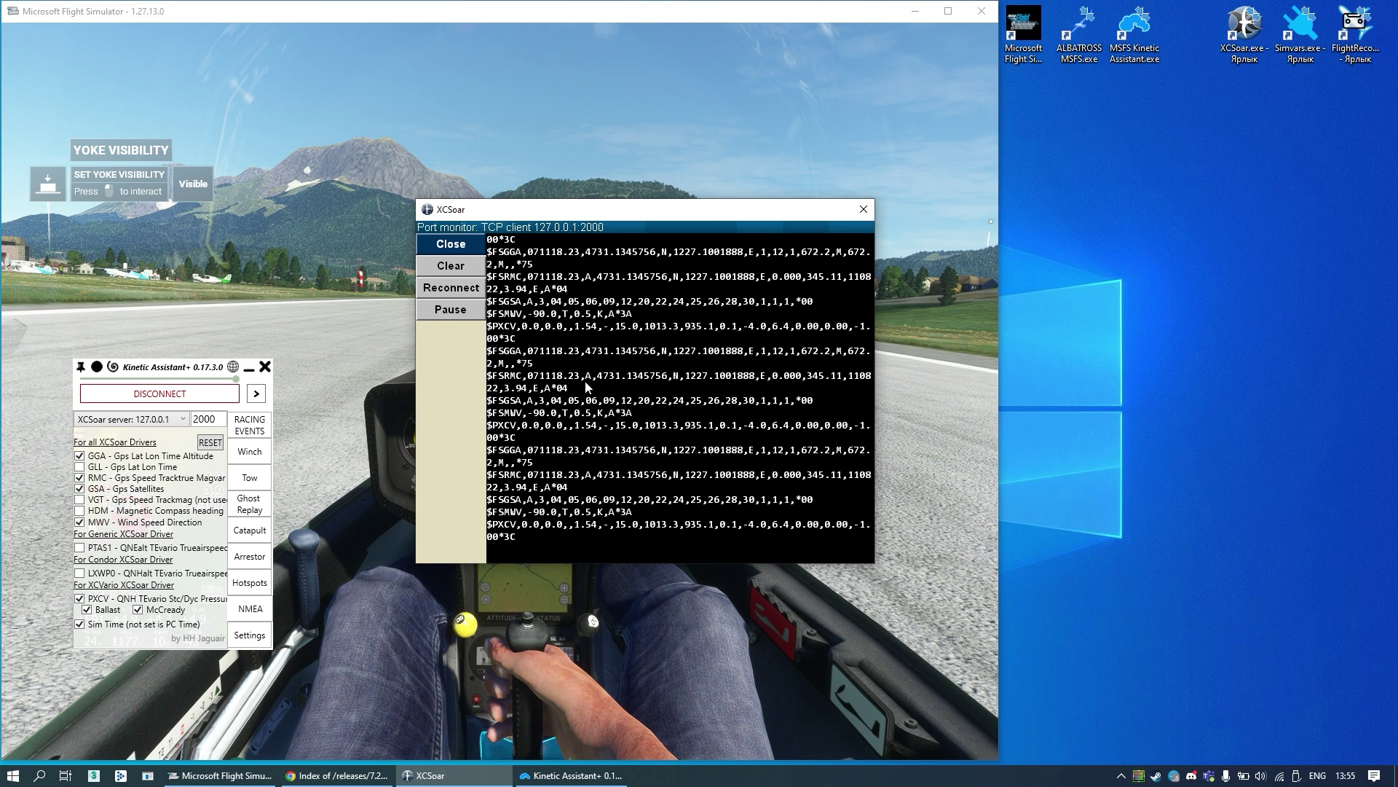
pyautogui.click(449, 248)
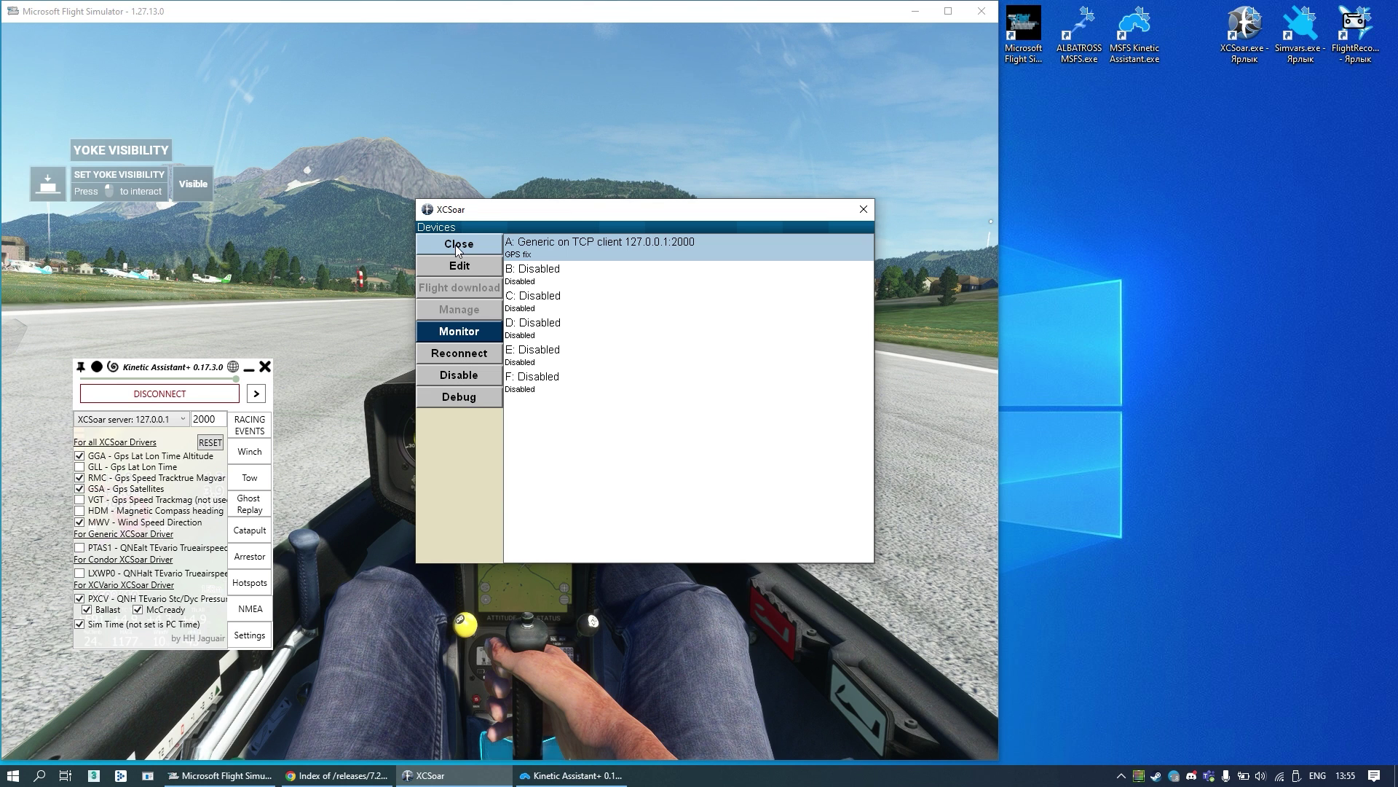
pyautogui.click(458, 250)
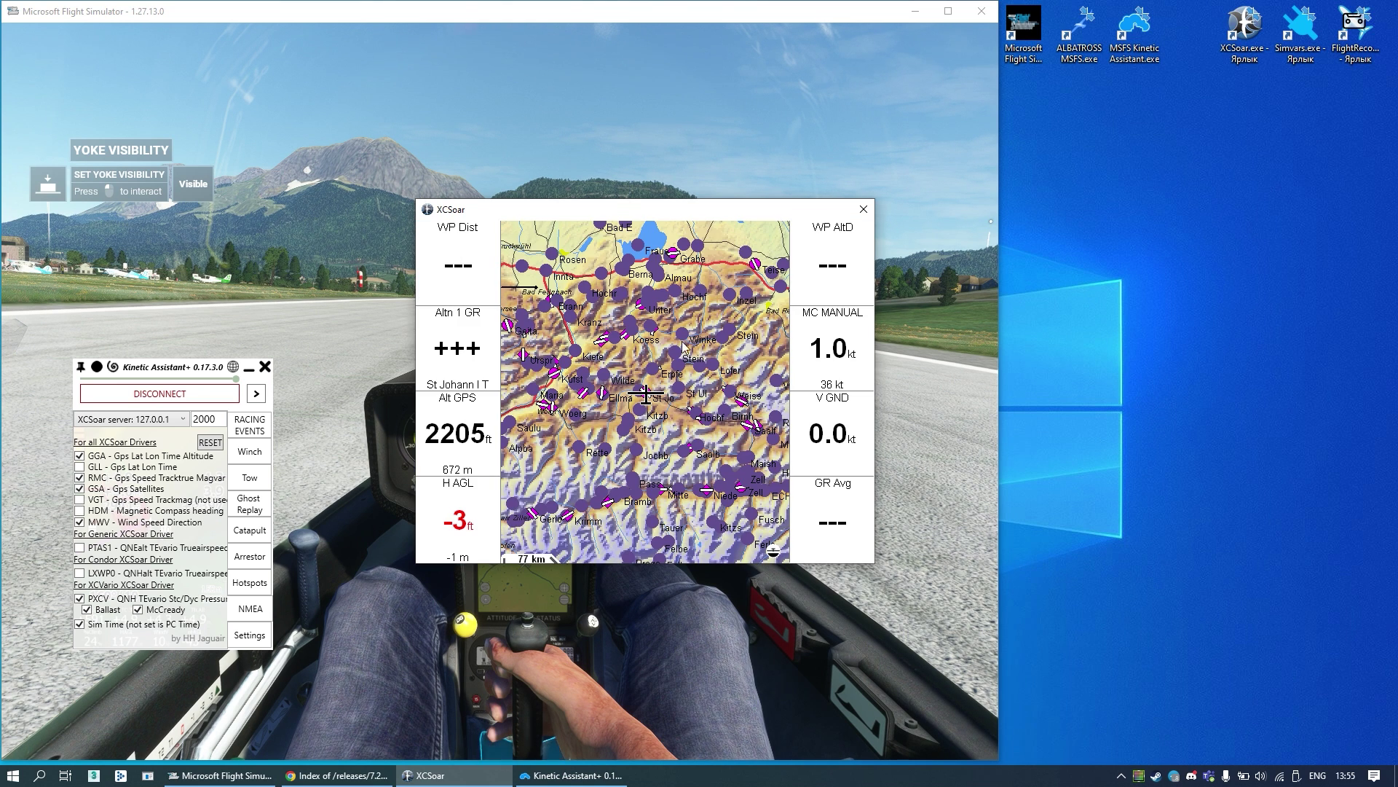
pyautogui.scroll(6, 645, 399)
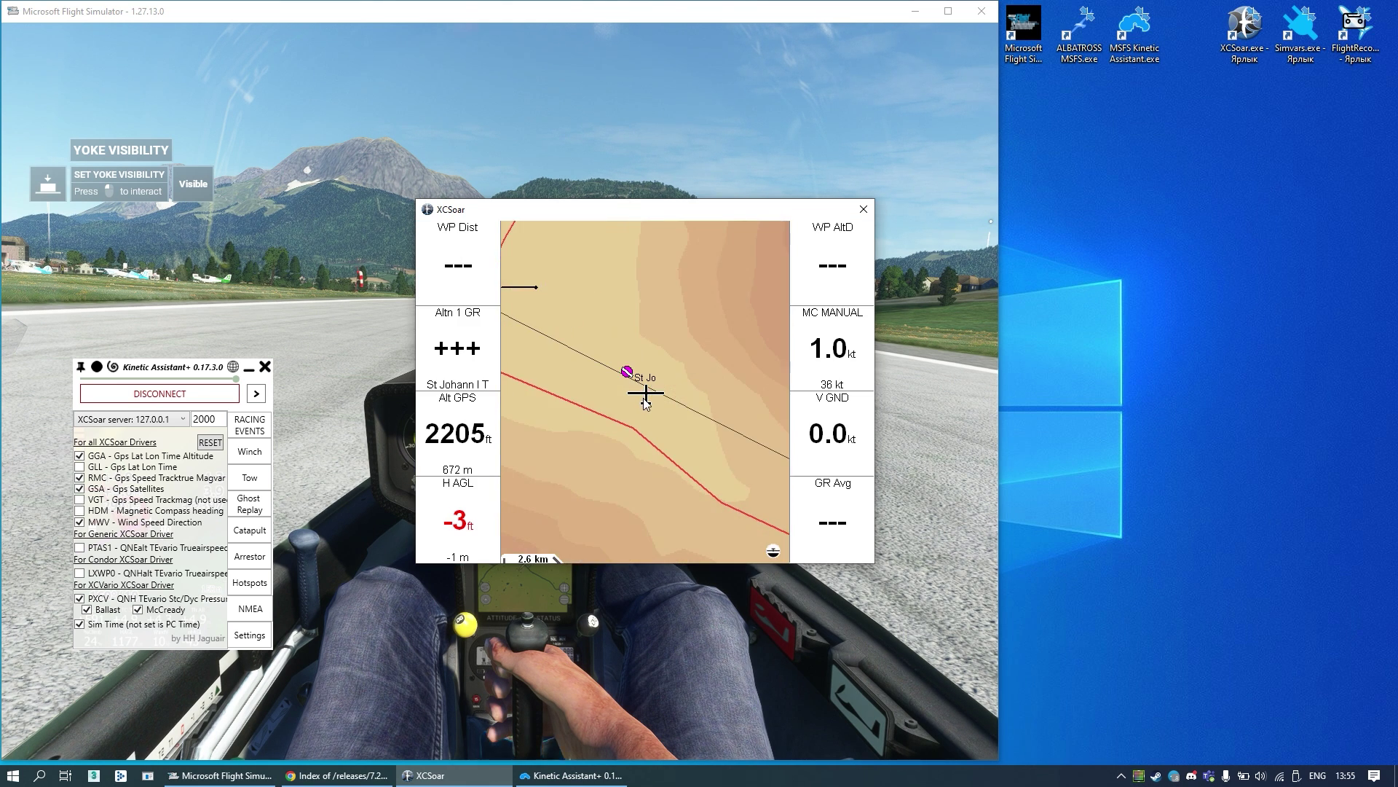
pyautogui.scroll(-3, 646, 400)
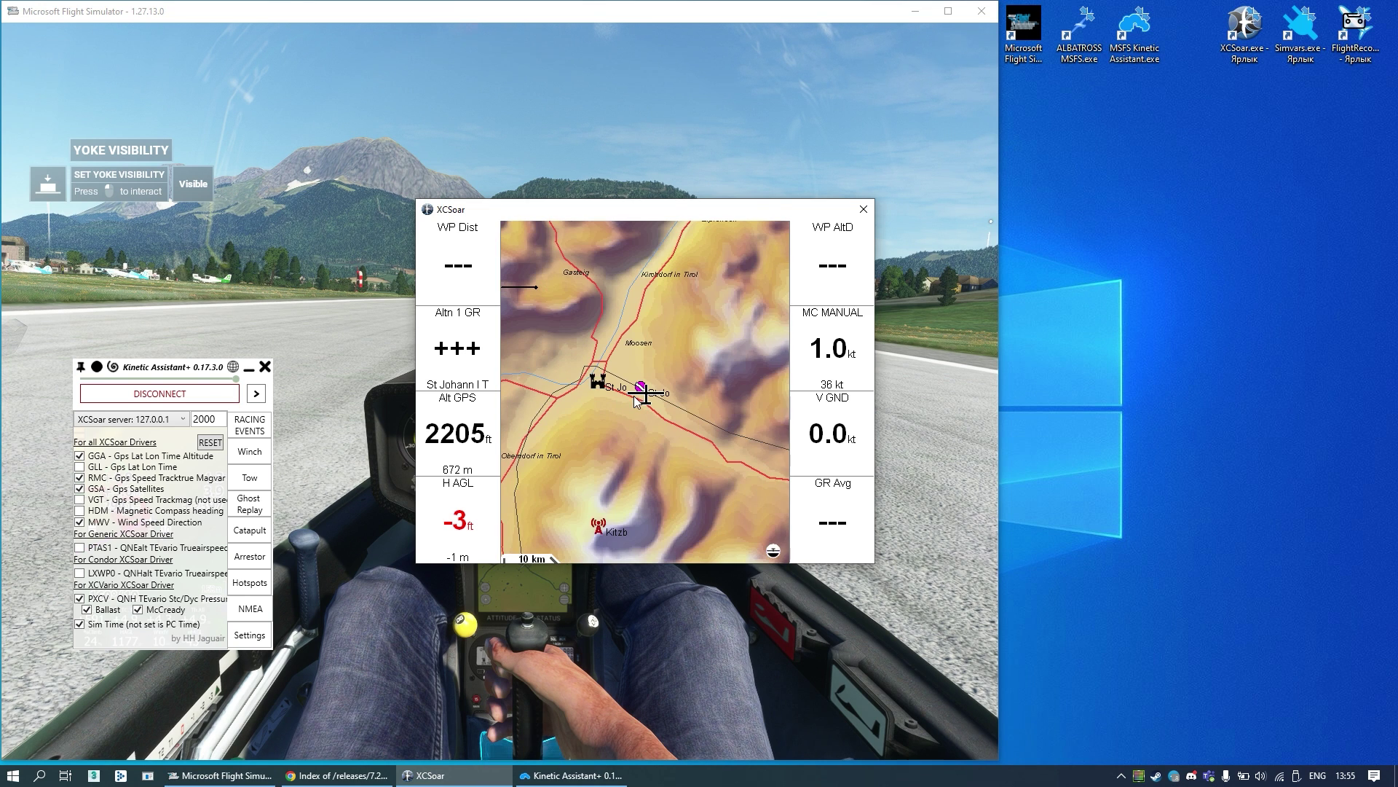
pyautogui.scroll(1, 635, 399)
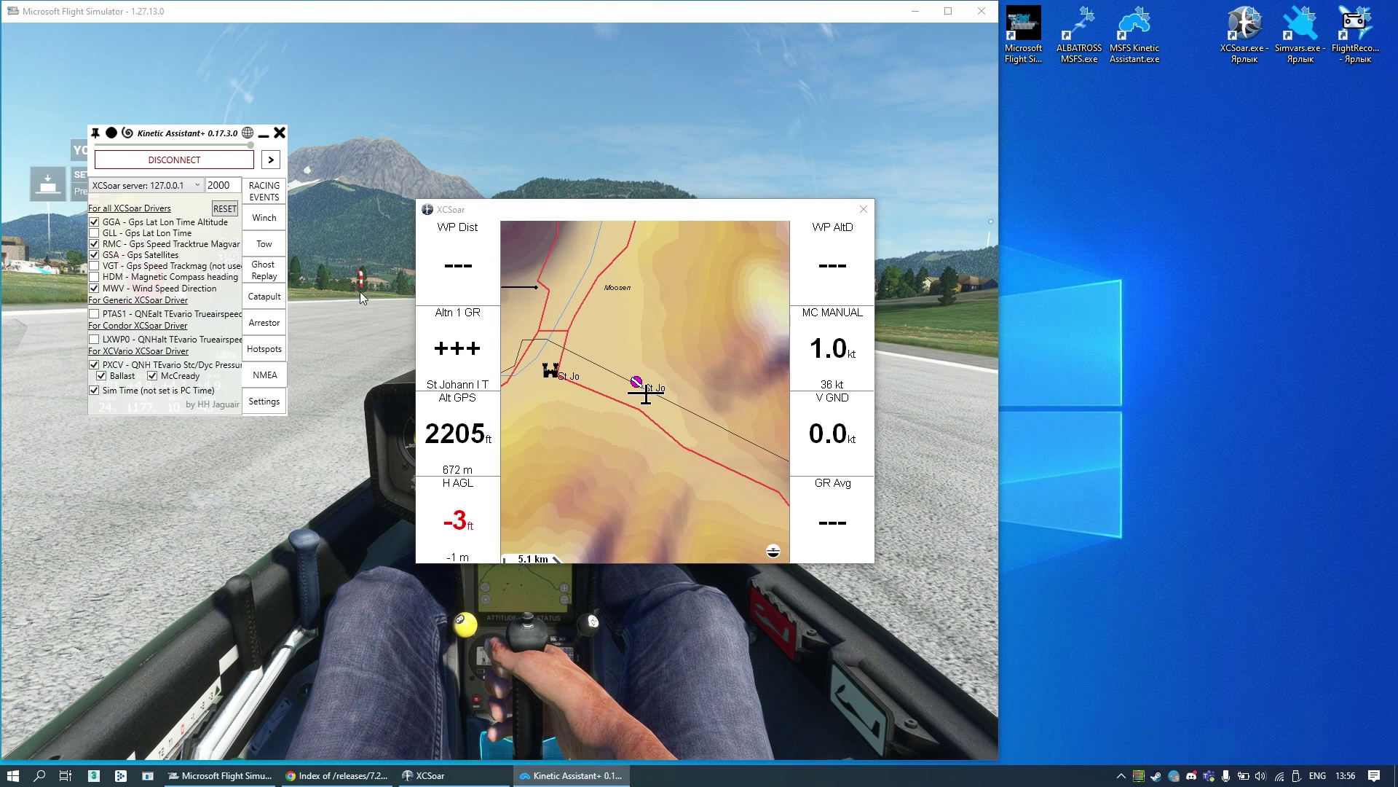
# Start the RACE 54 LOU race from Racing Events, skipping competitor ghosts.
pyautogui.click(265, 191)
pyautogui.scroll(-10, 169, 283)
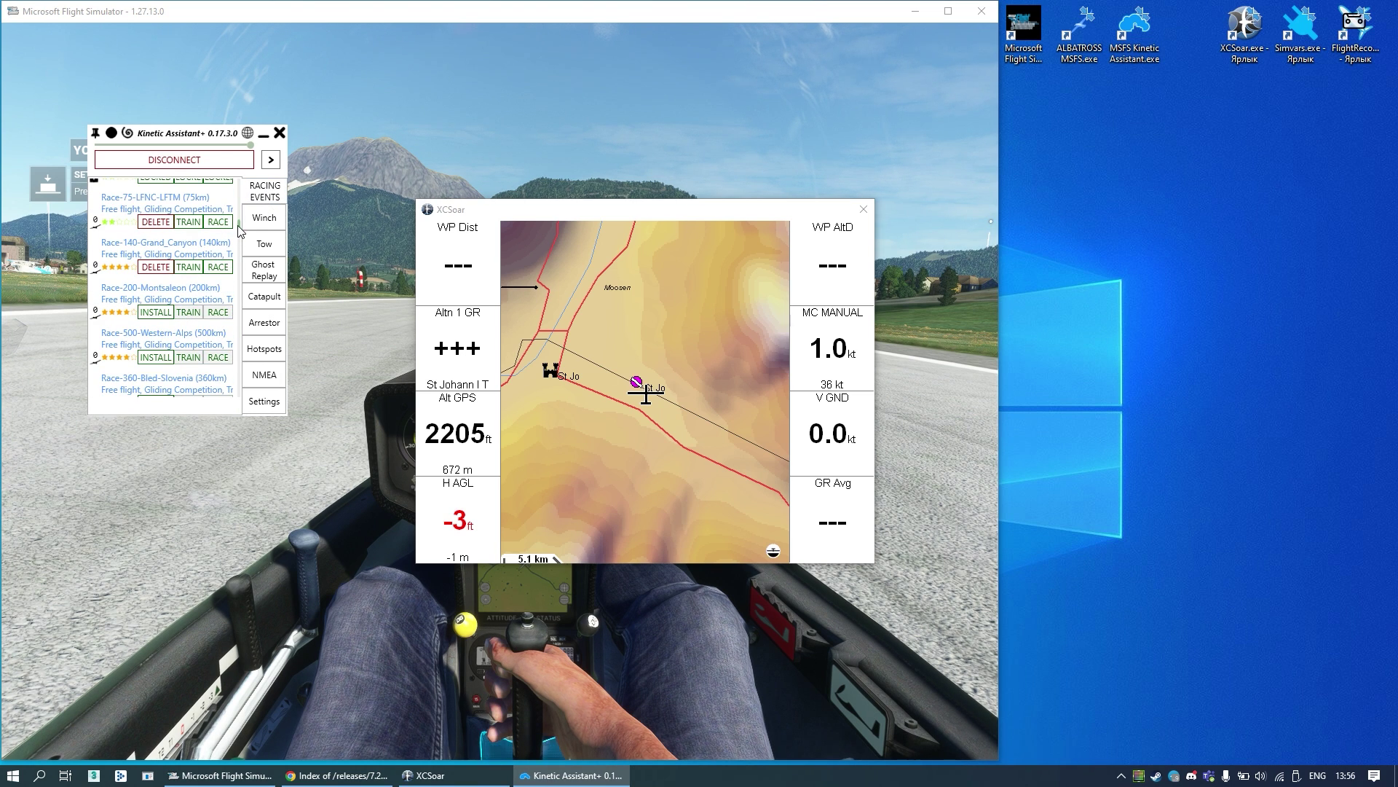
pyautogui.scroll(-10, 189, 343)
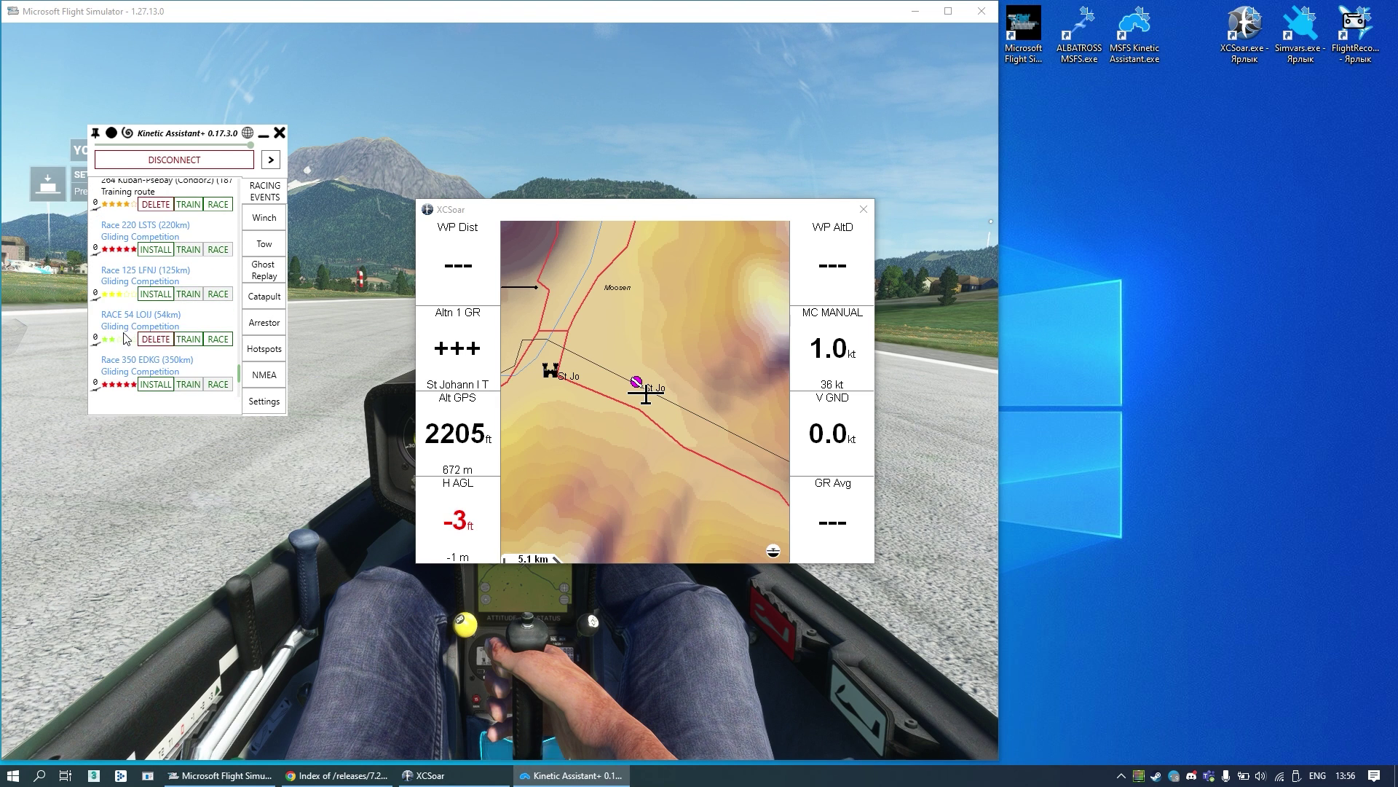
pyautogui.click(217, 339)
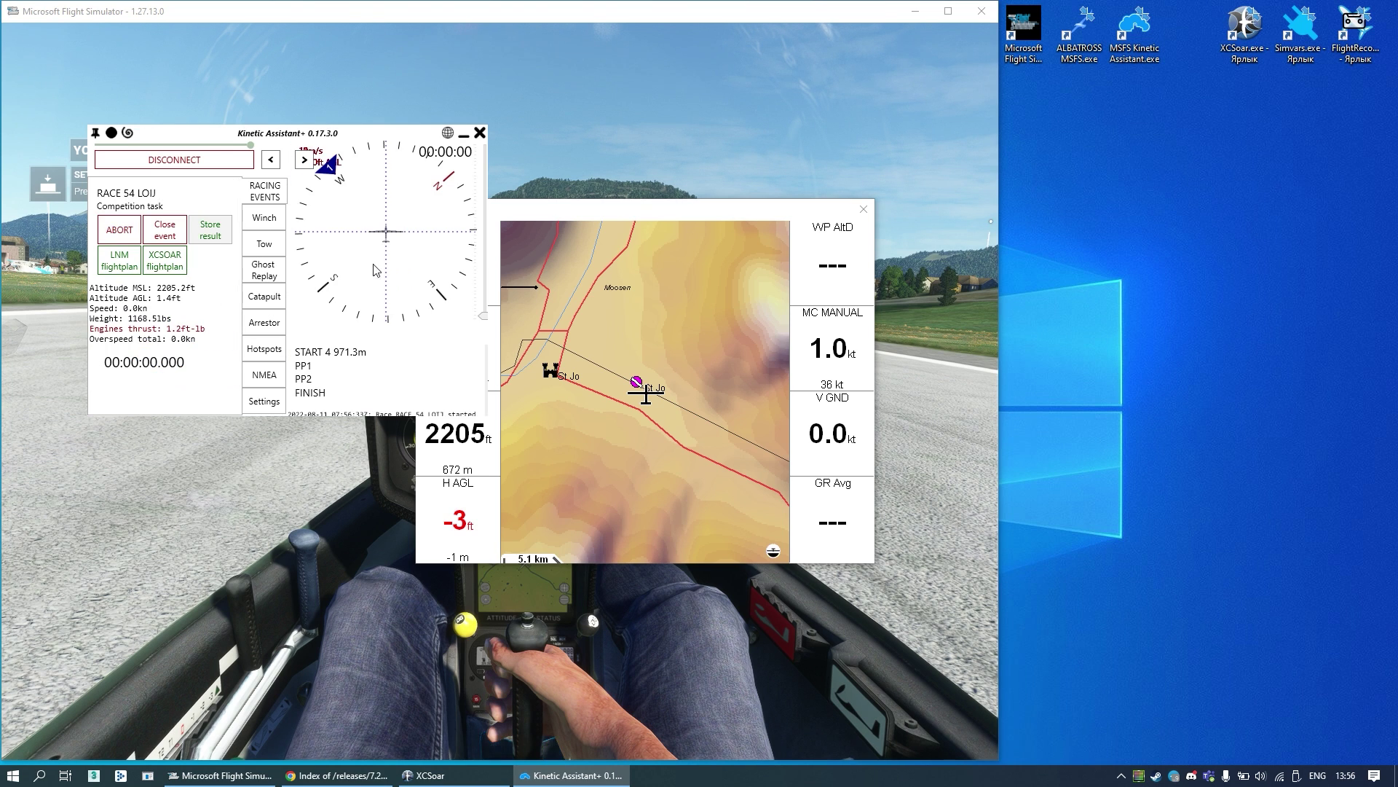
pyautogui.click(378, 387)
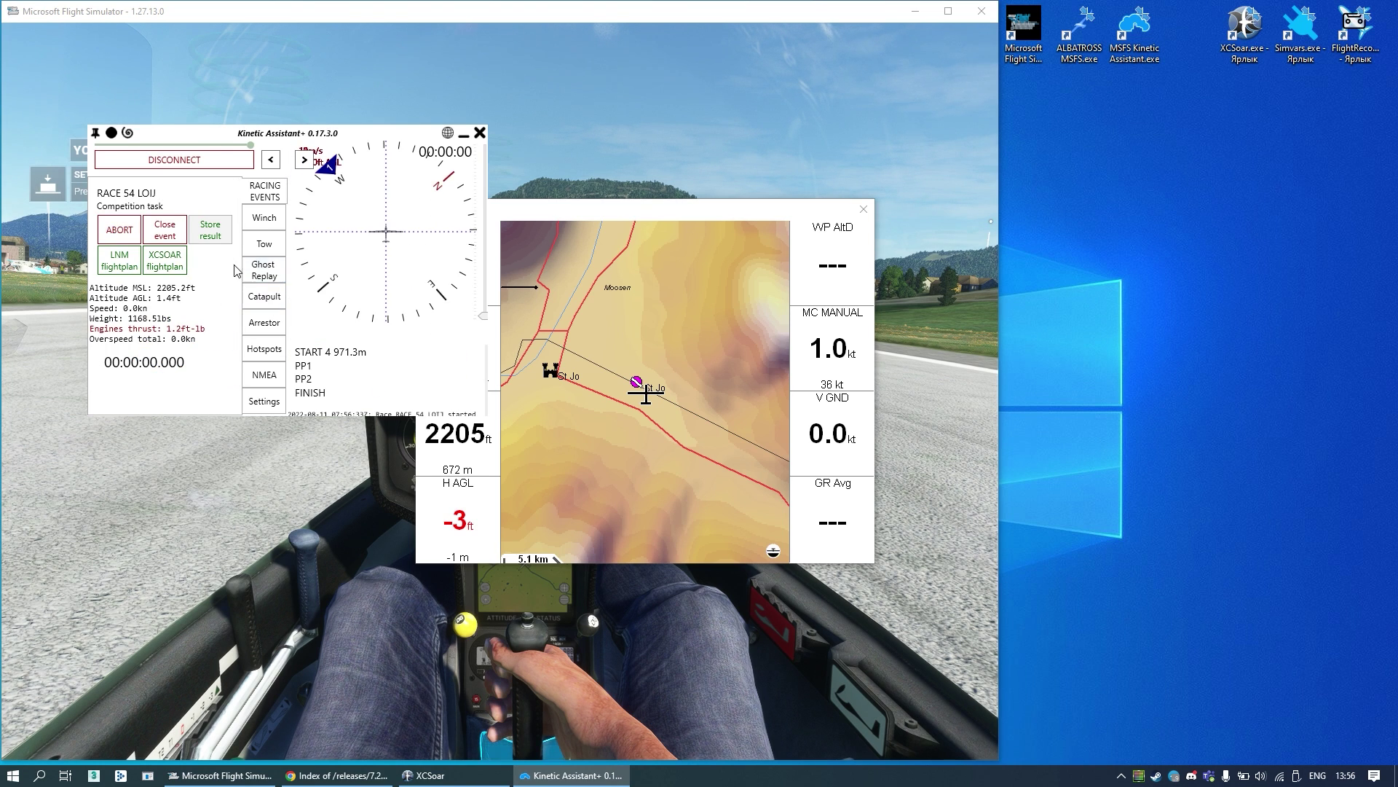
# Export the race as XCSoar task file race-54-loij.tsk in XCSoarData.
pyautogui.click(163, 268)
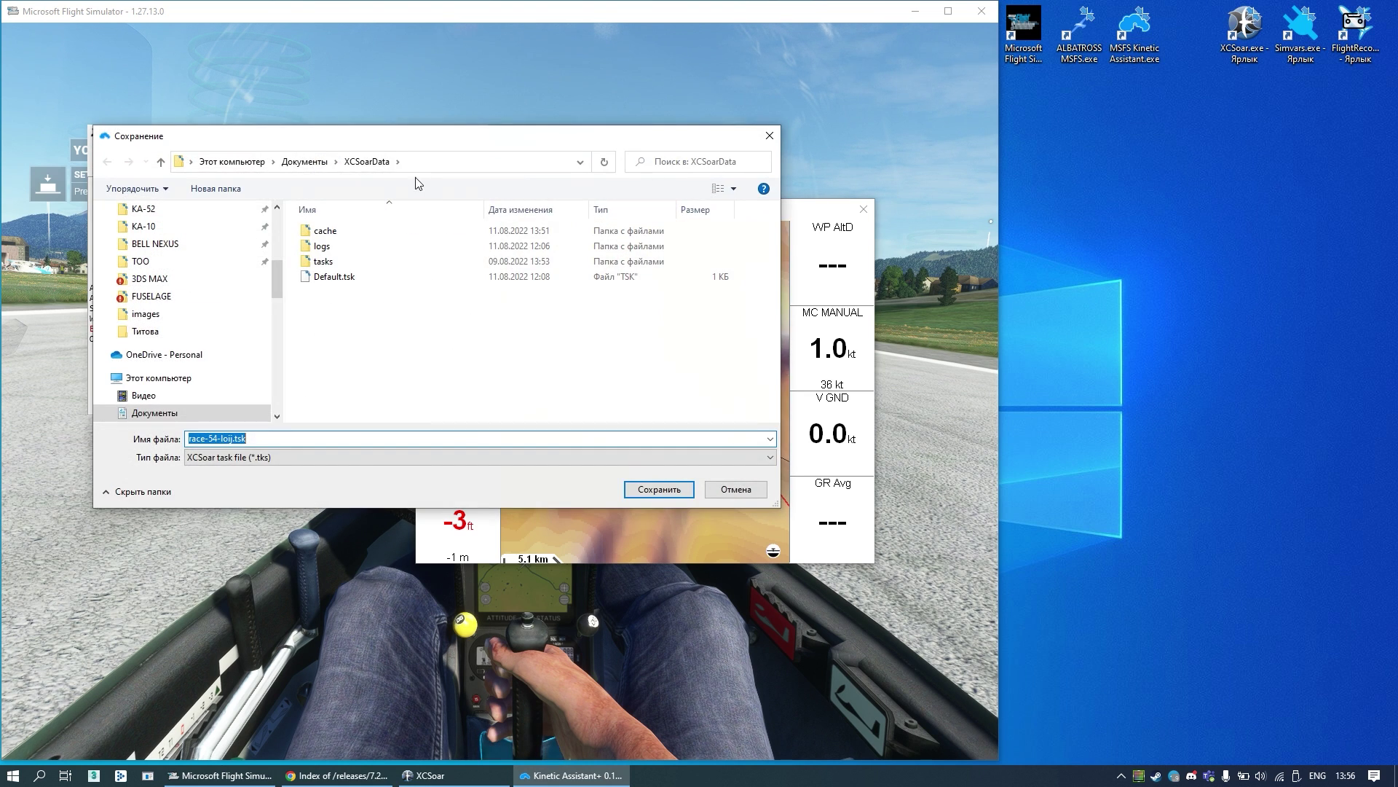
pyautogui.moveTo(367, 141); pyautogui.dragTo(291, 391)
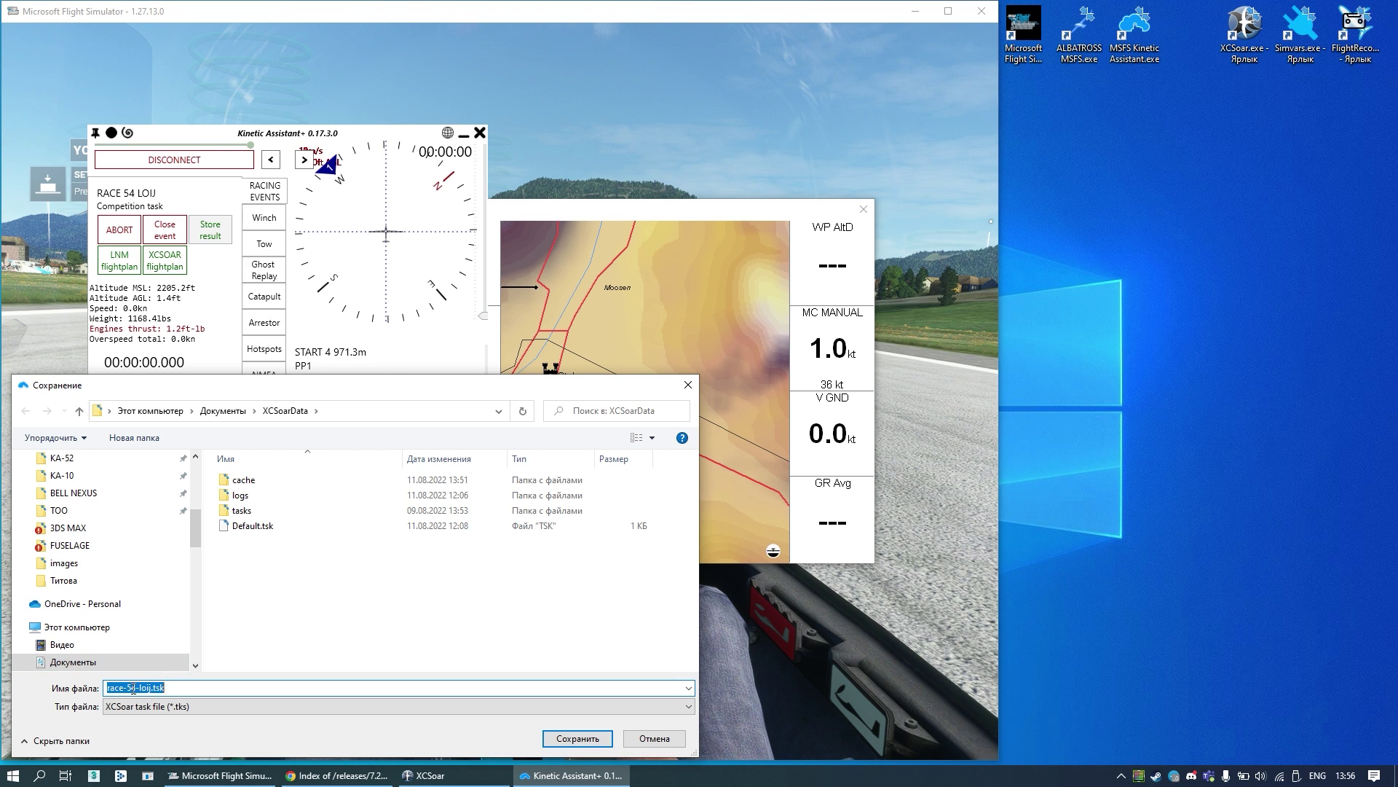
pyautogui.click(578, 738)
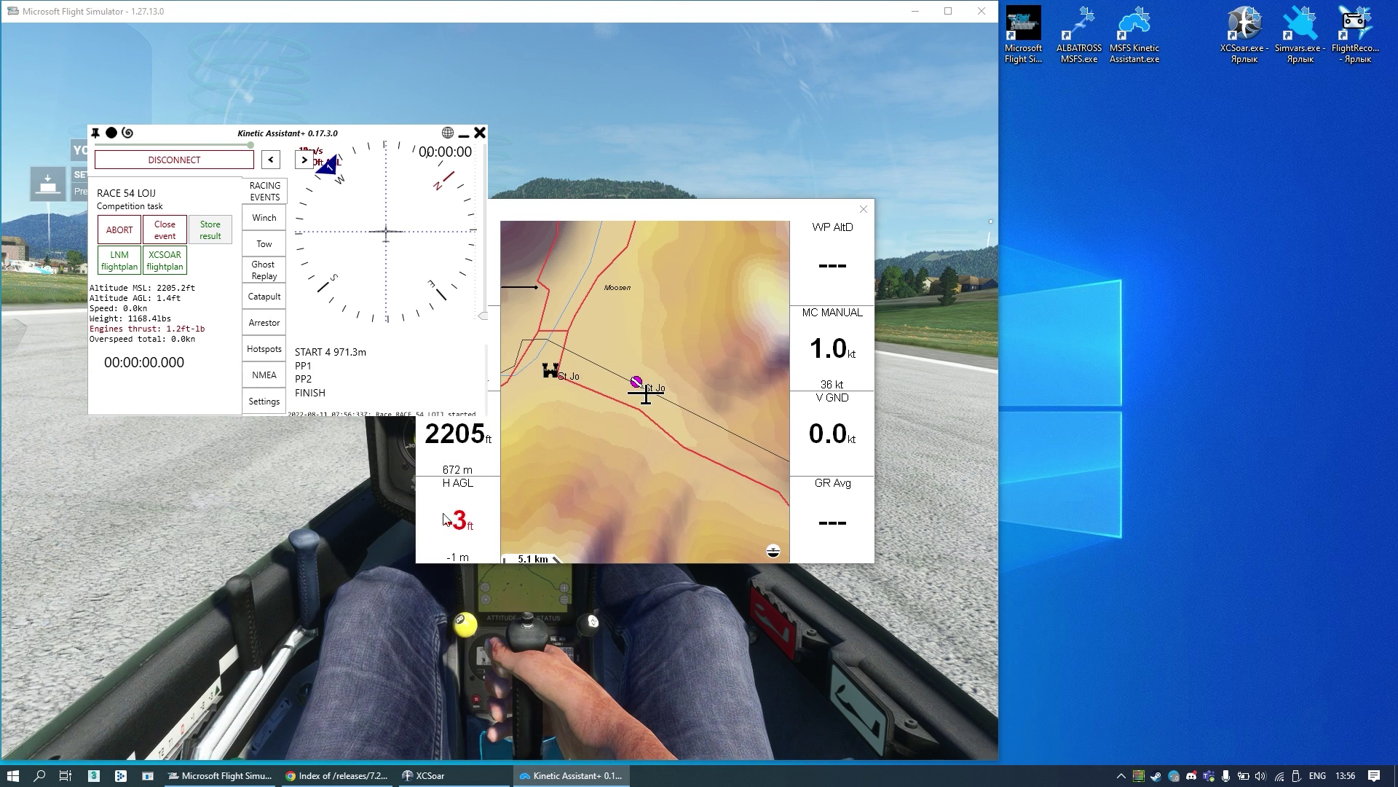
pyautogui.moveTo(586, 213); pyautogui.dragTo(1010, 174)
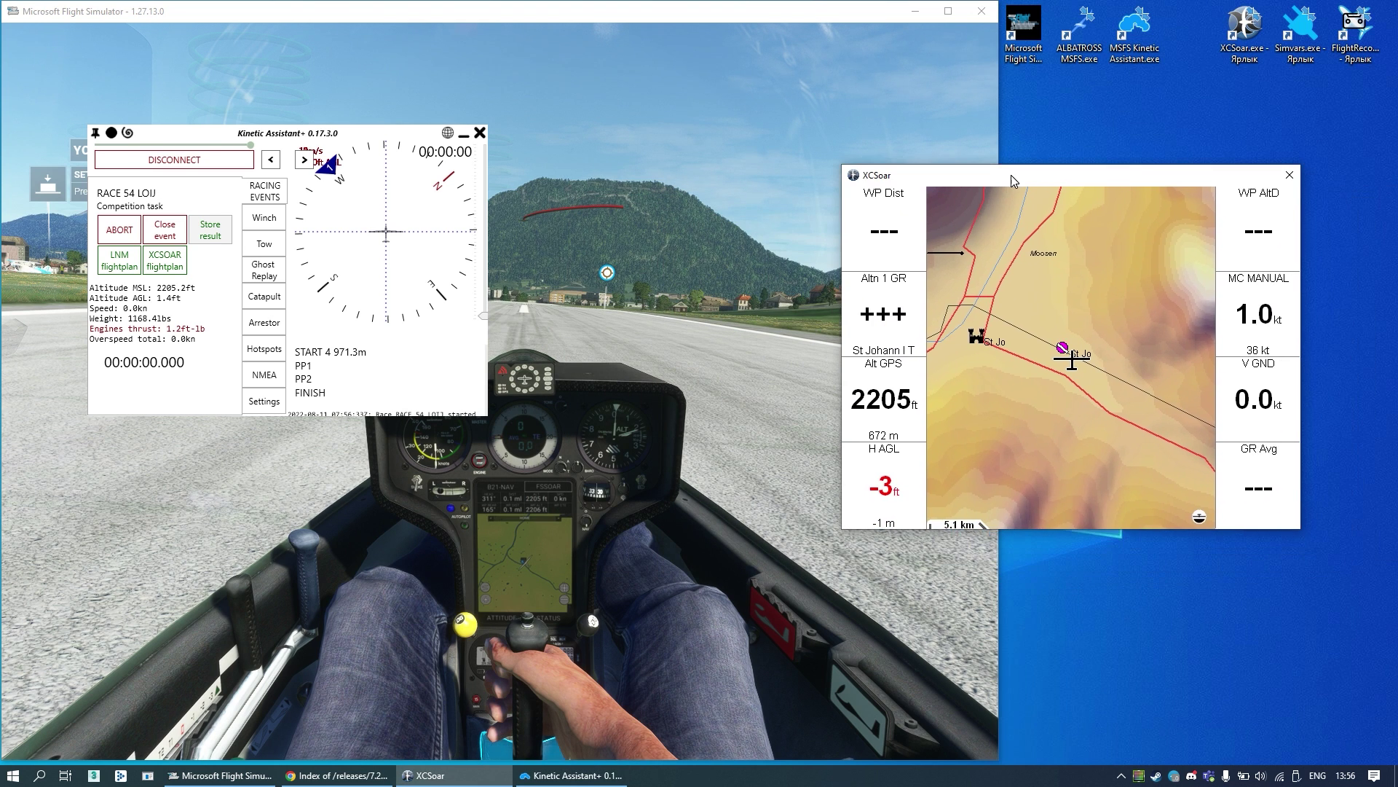
# Dismiss the map-element list and browse the saved task files in the Task Manager.
pyautogui.click(995, 275)
pyautogui.click(874, 301)
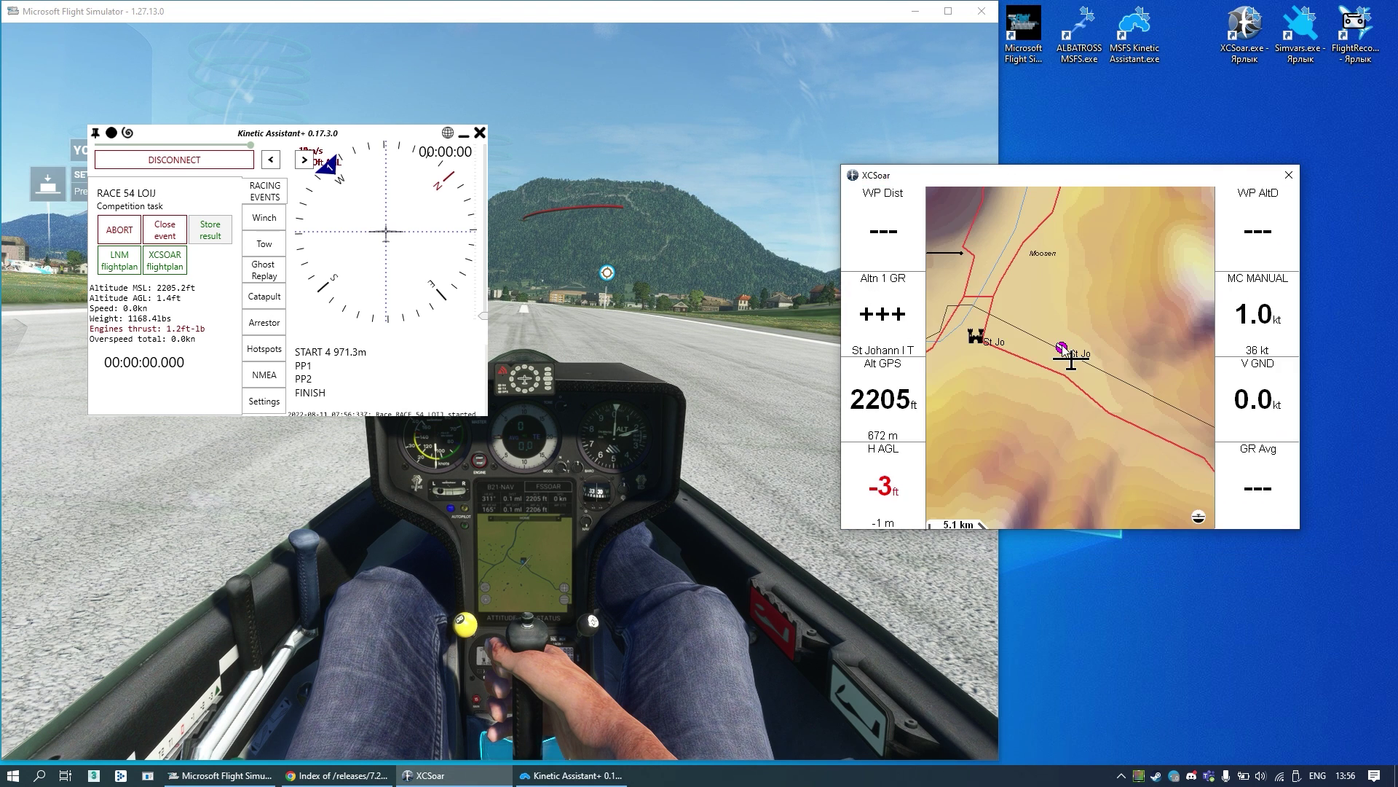
pyautogui.click(866, 288)
pyautogui.click(880, 232)
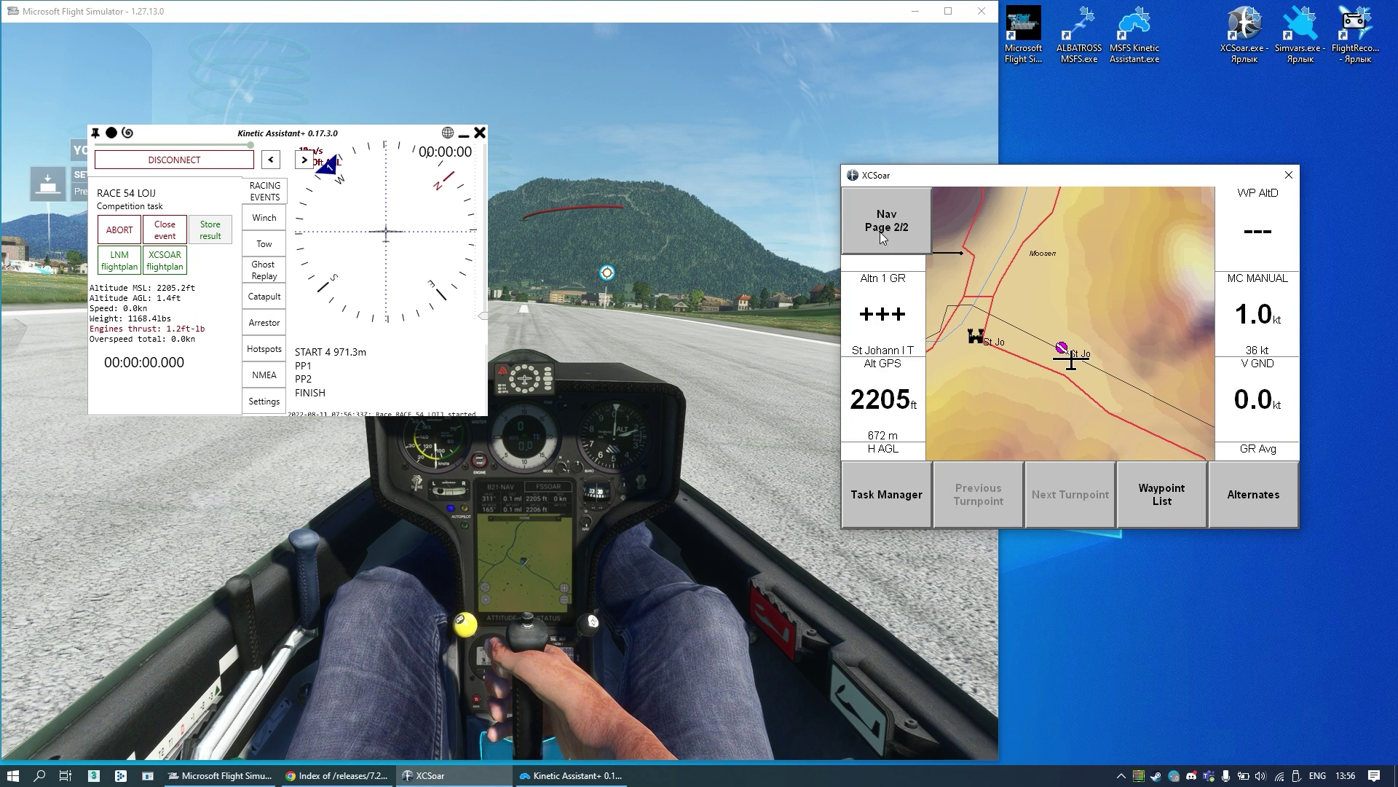
pyautogui.click(884, 505)
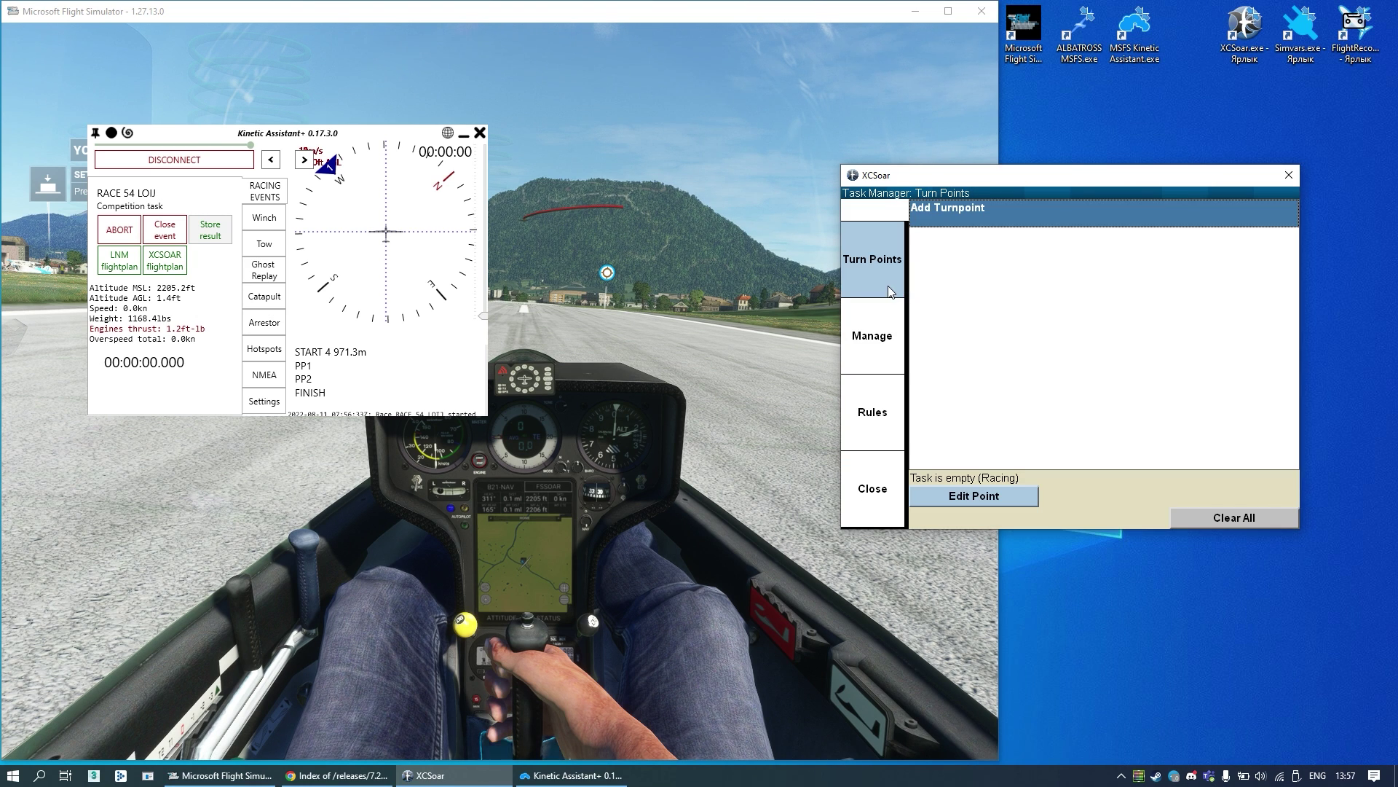
pyautogui.click(885, 344)
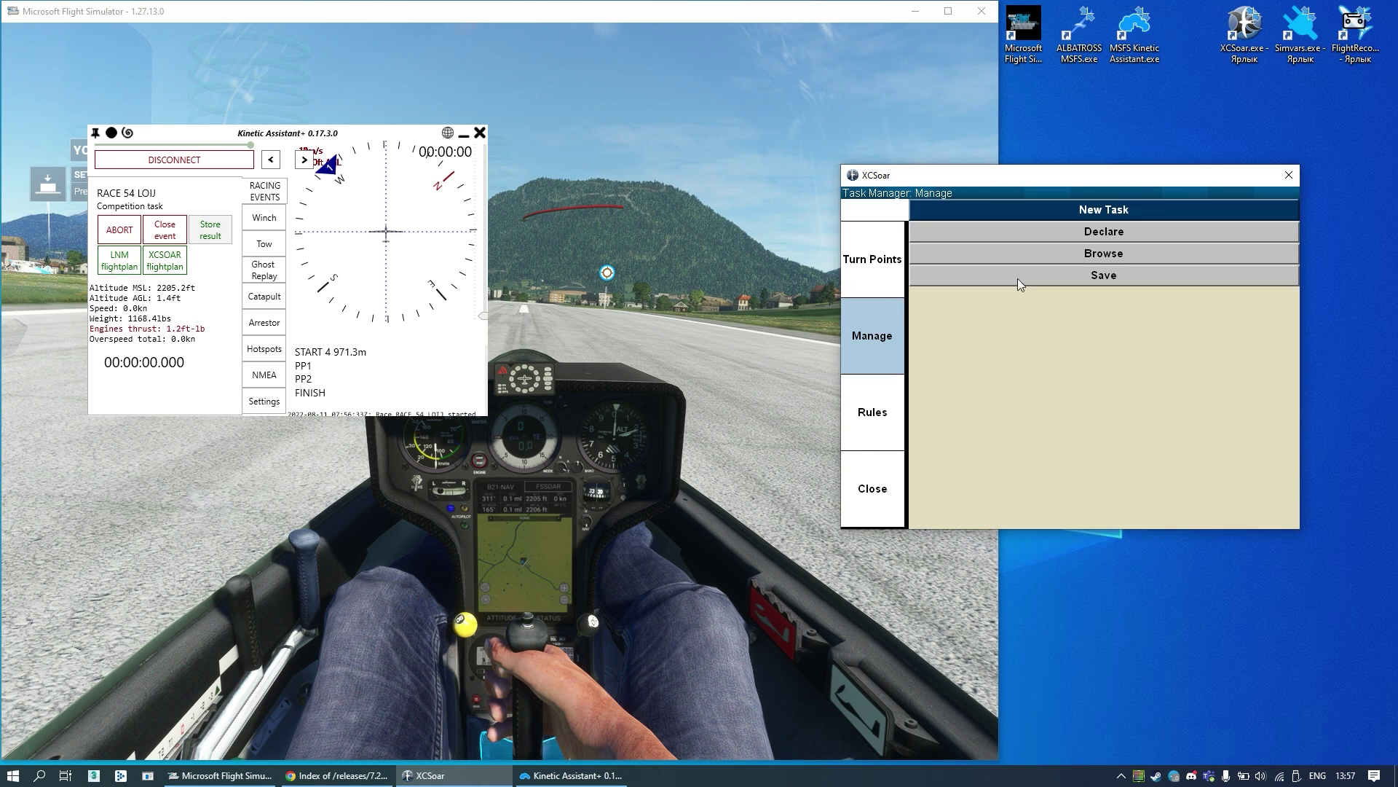
pyautogui.click(1088, 255)
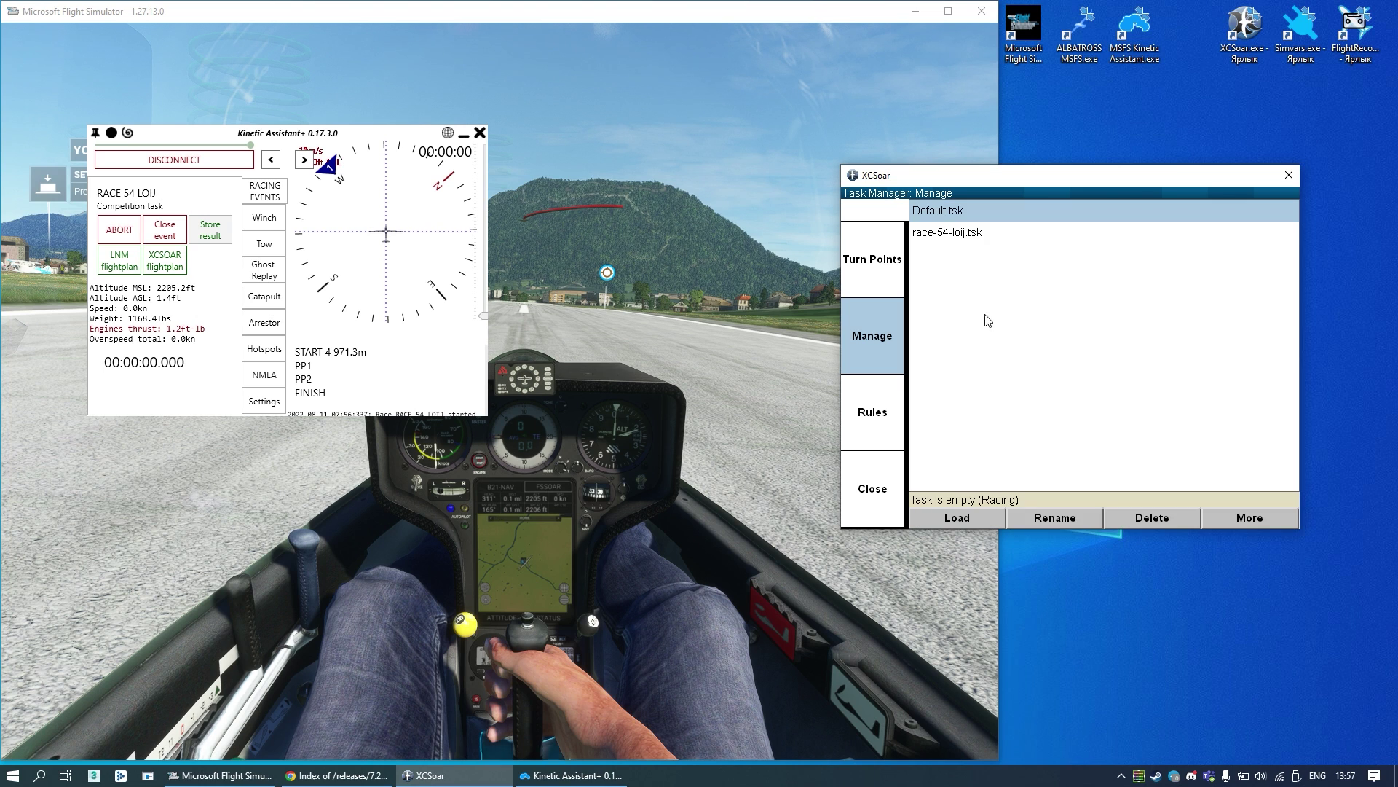
# Load race-54-loij.tsk, return to the map keeping it, and zoom out to show the route.
pyautogui.click(928, 235)
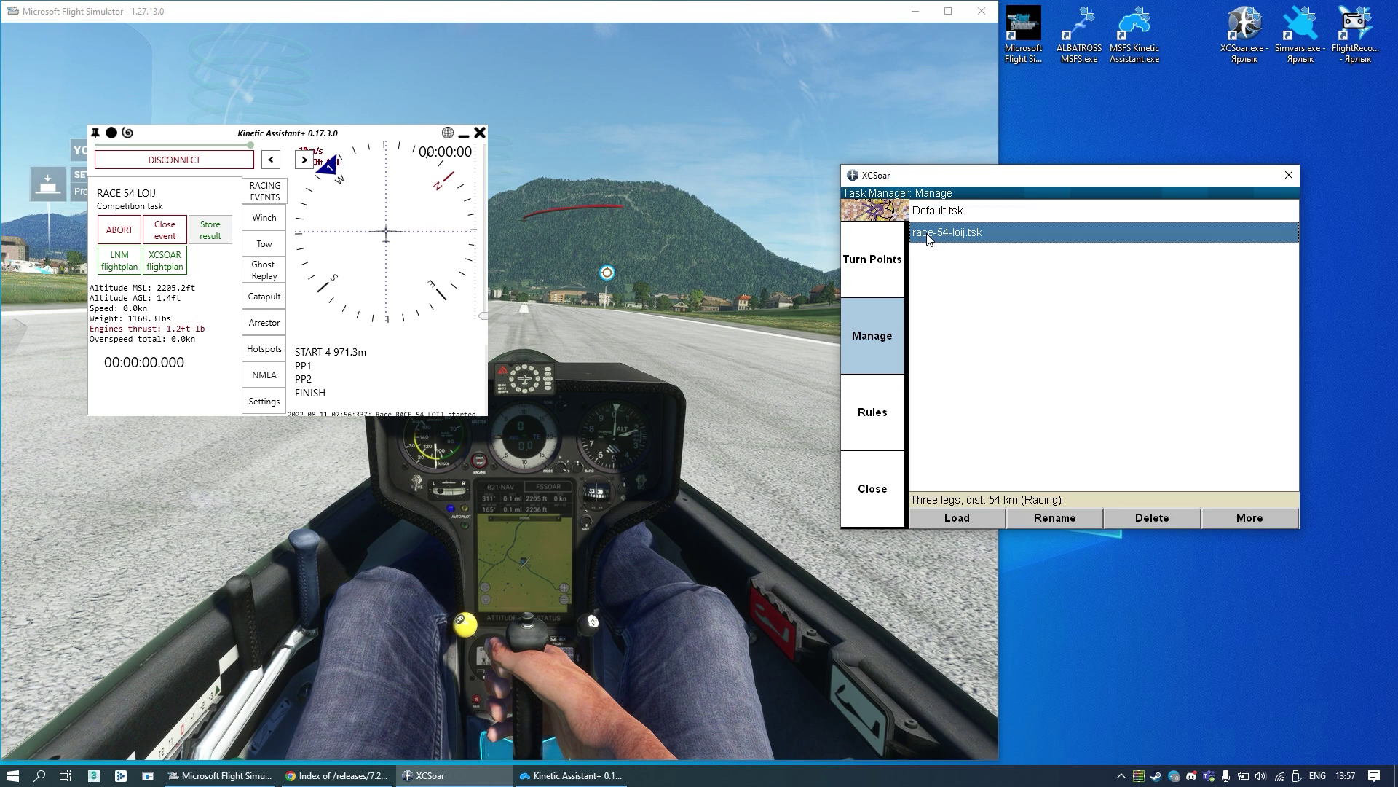
pyautogui.click(965, 519)
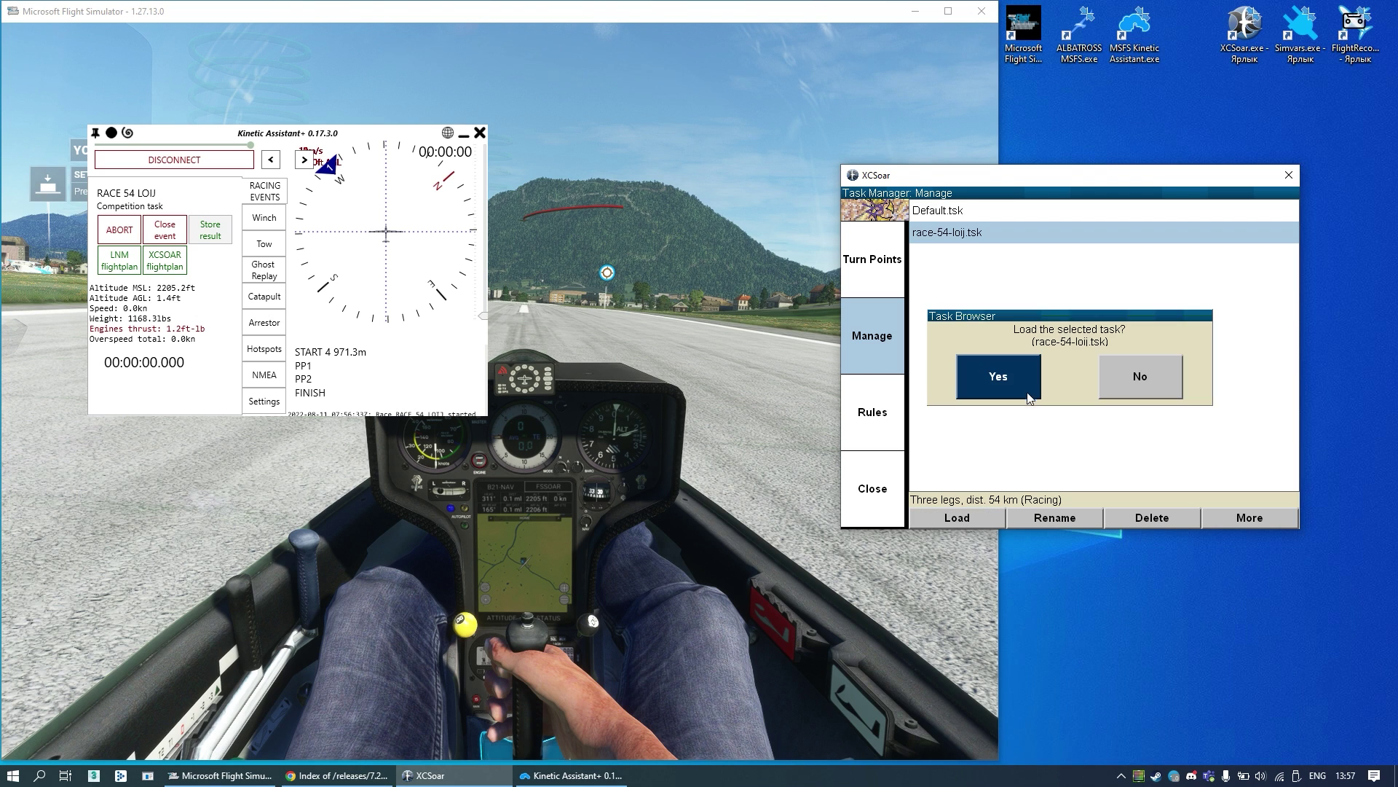
pyautogui.click(1008, 383)
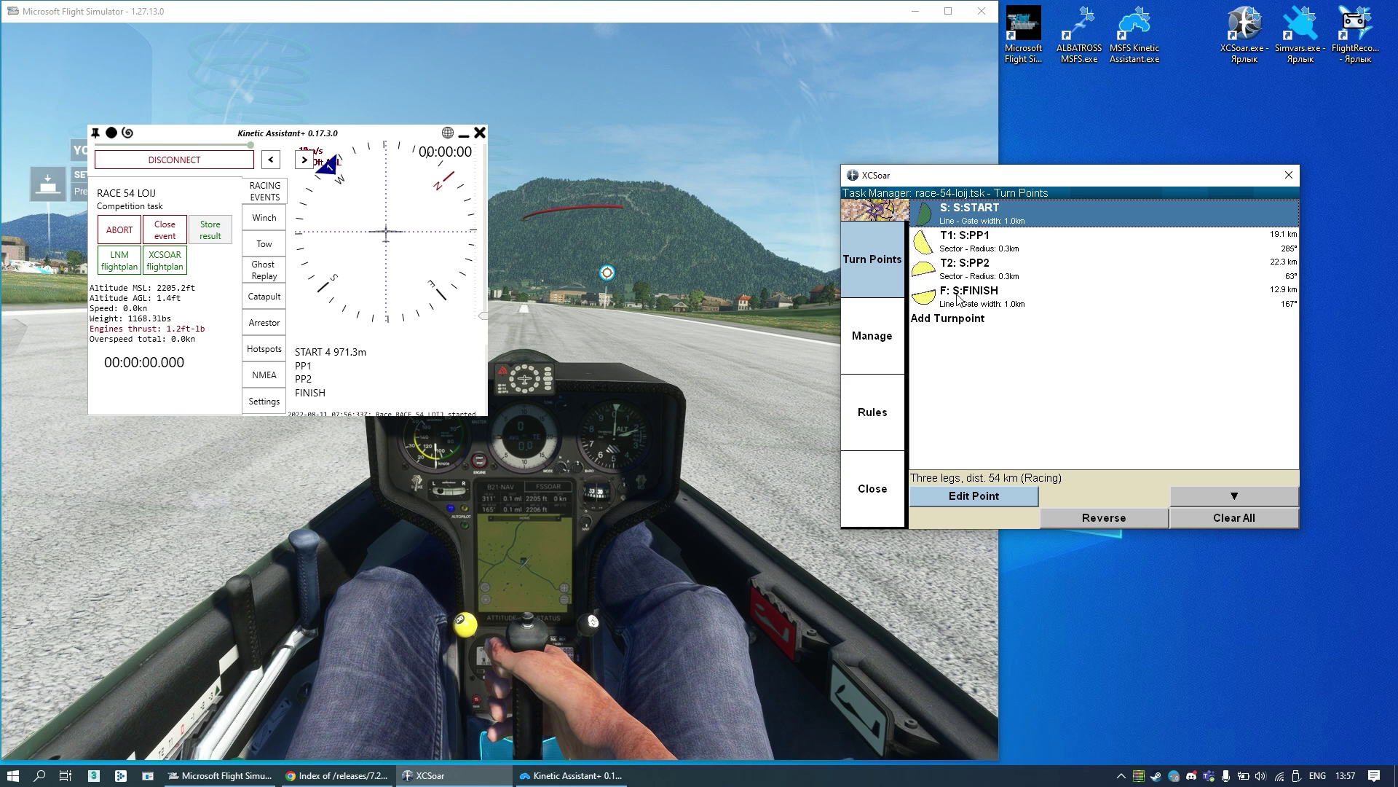
pyautogui.click(872, 489)
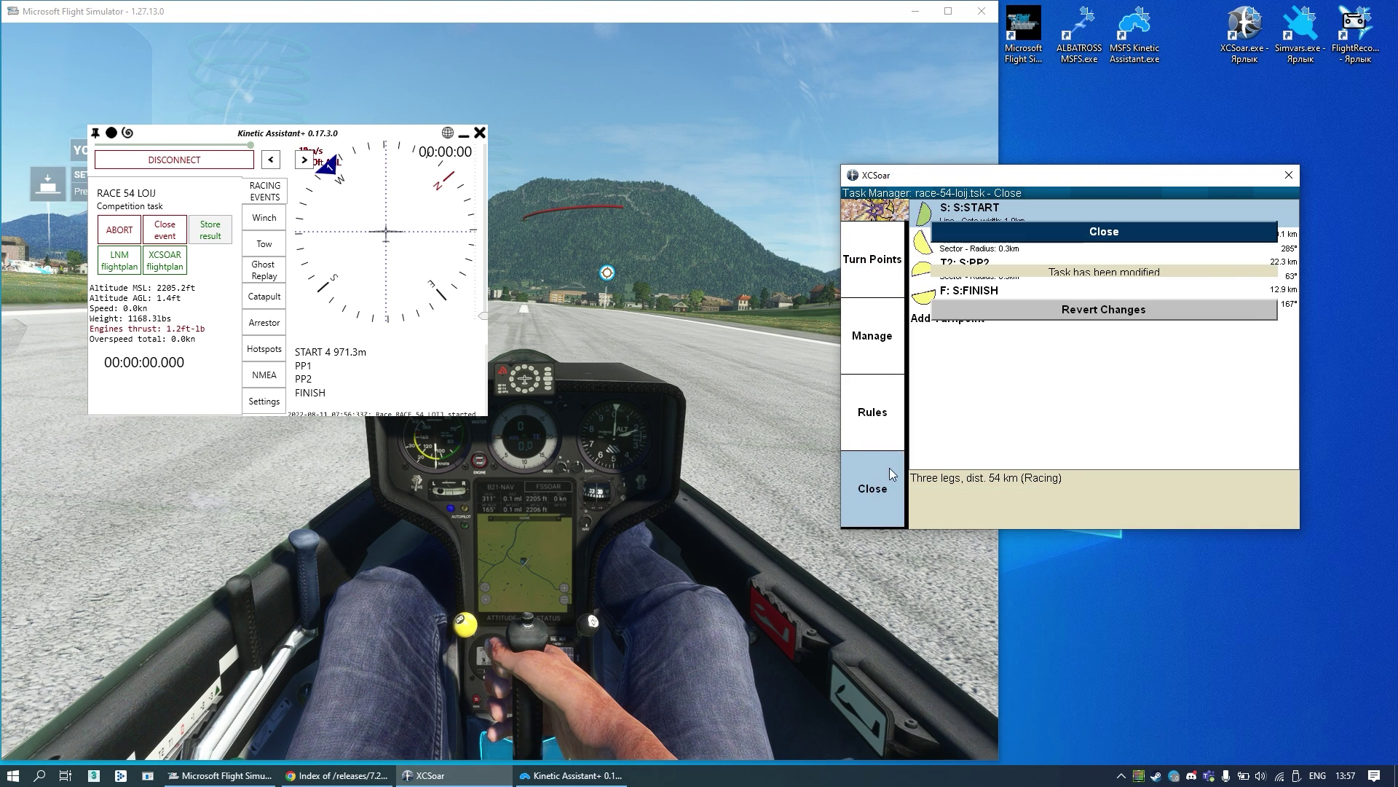
pyautogui.click(889, 468)
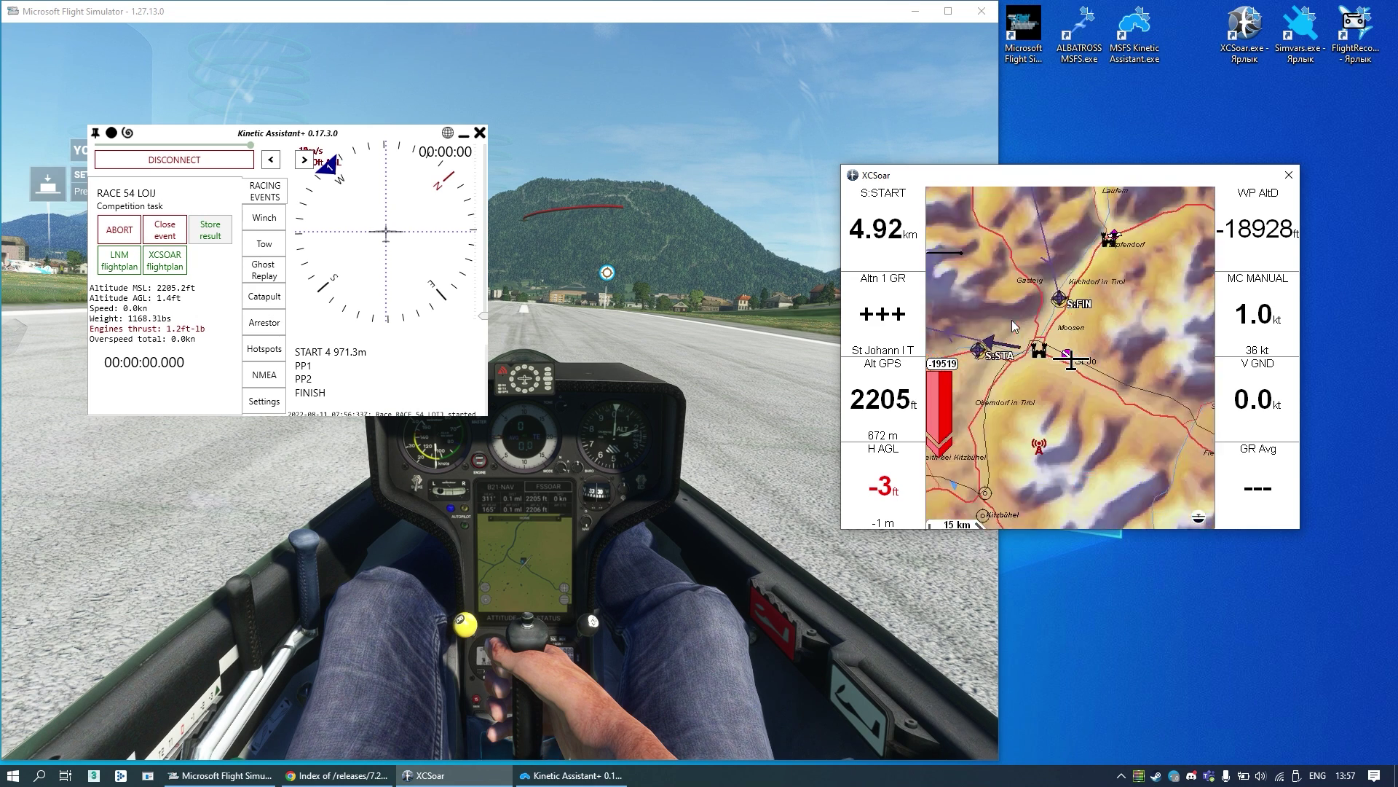
pyautogui.scroll(-4, 1012, 320)
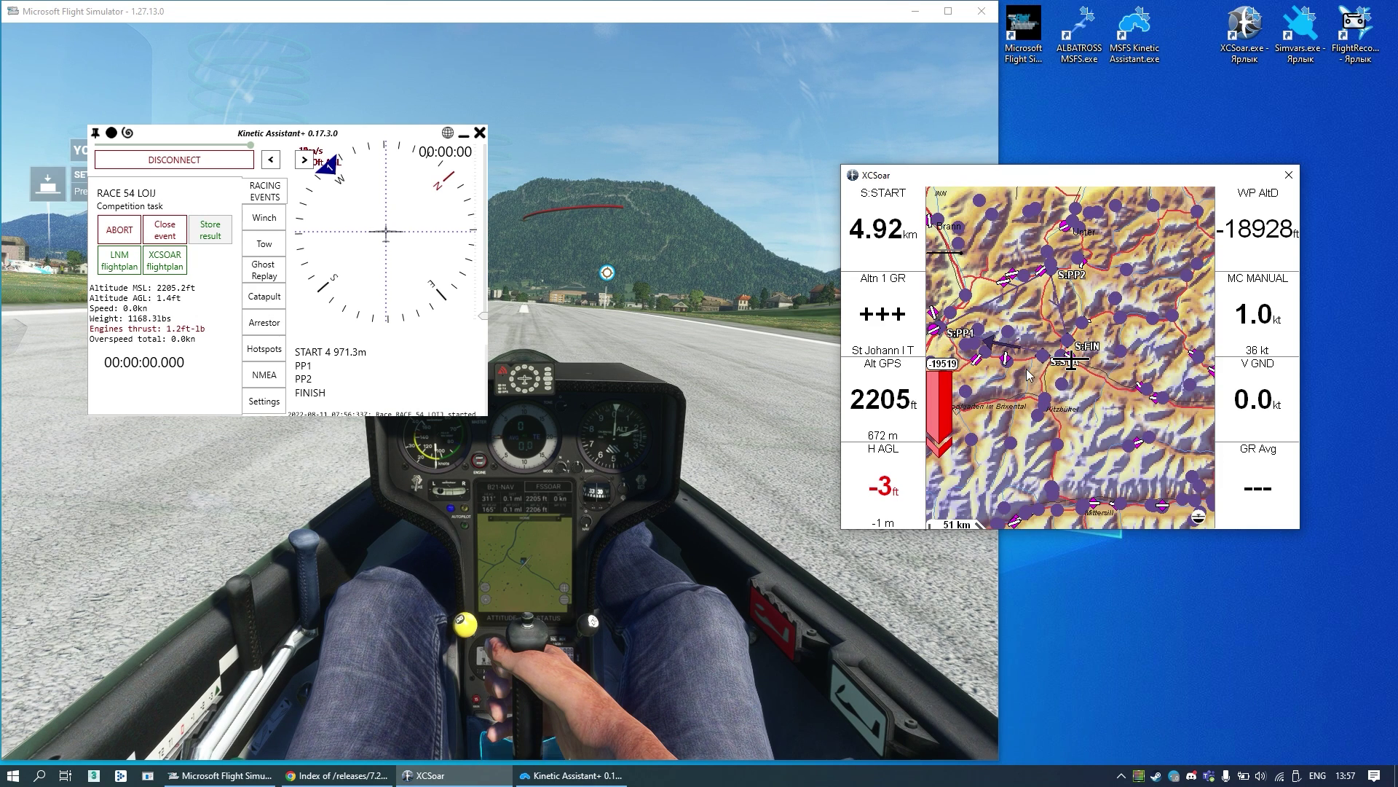